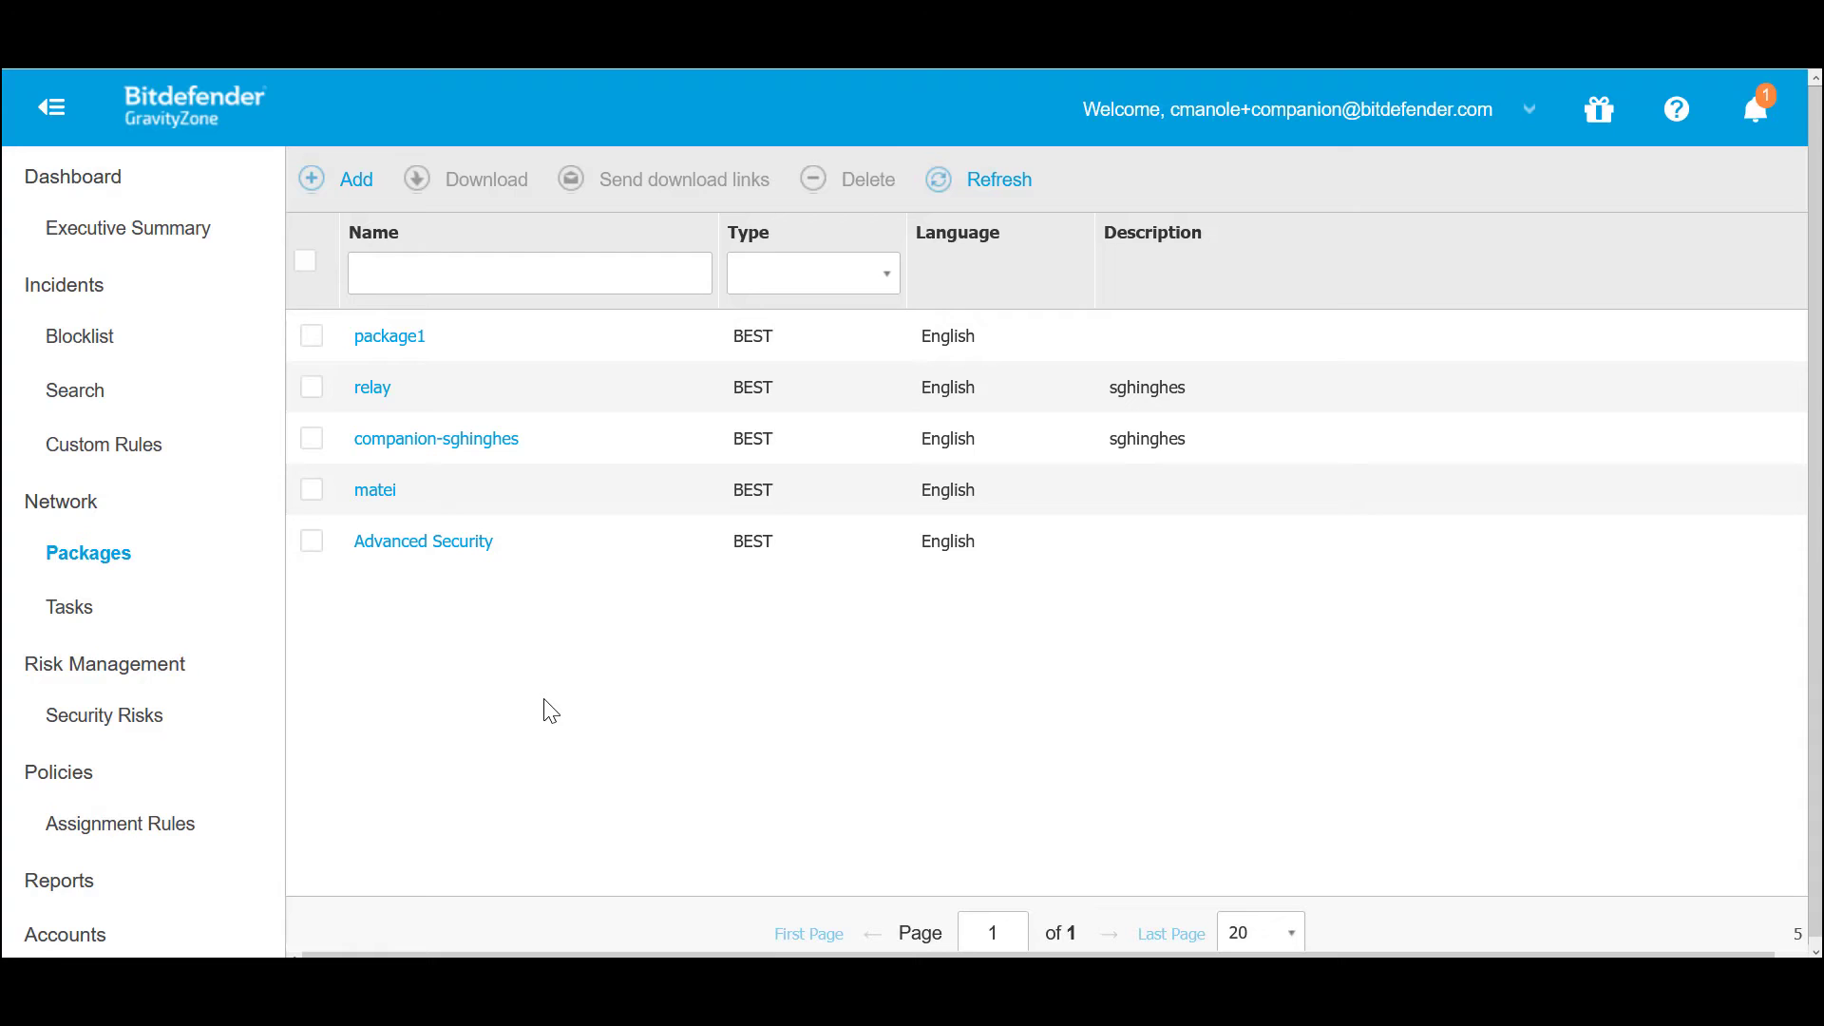
Open the Advanced Security EDR package and scroll through its modules and settings.
{"action": "left_click", "coordinate": [470, 543]}
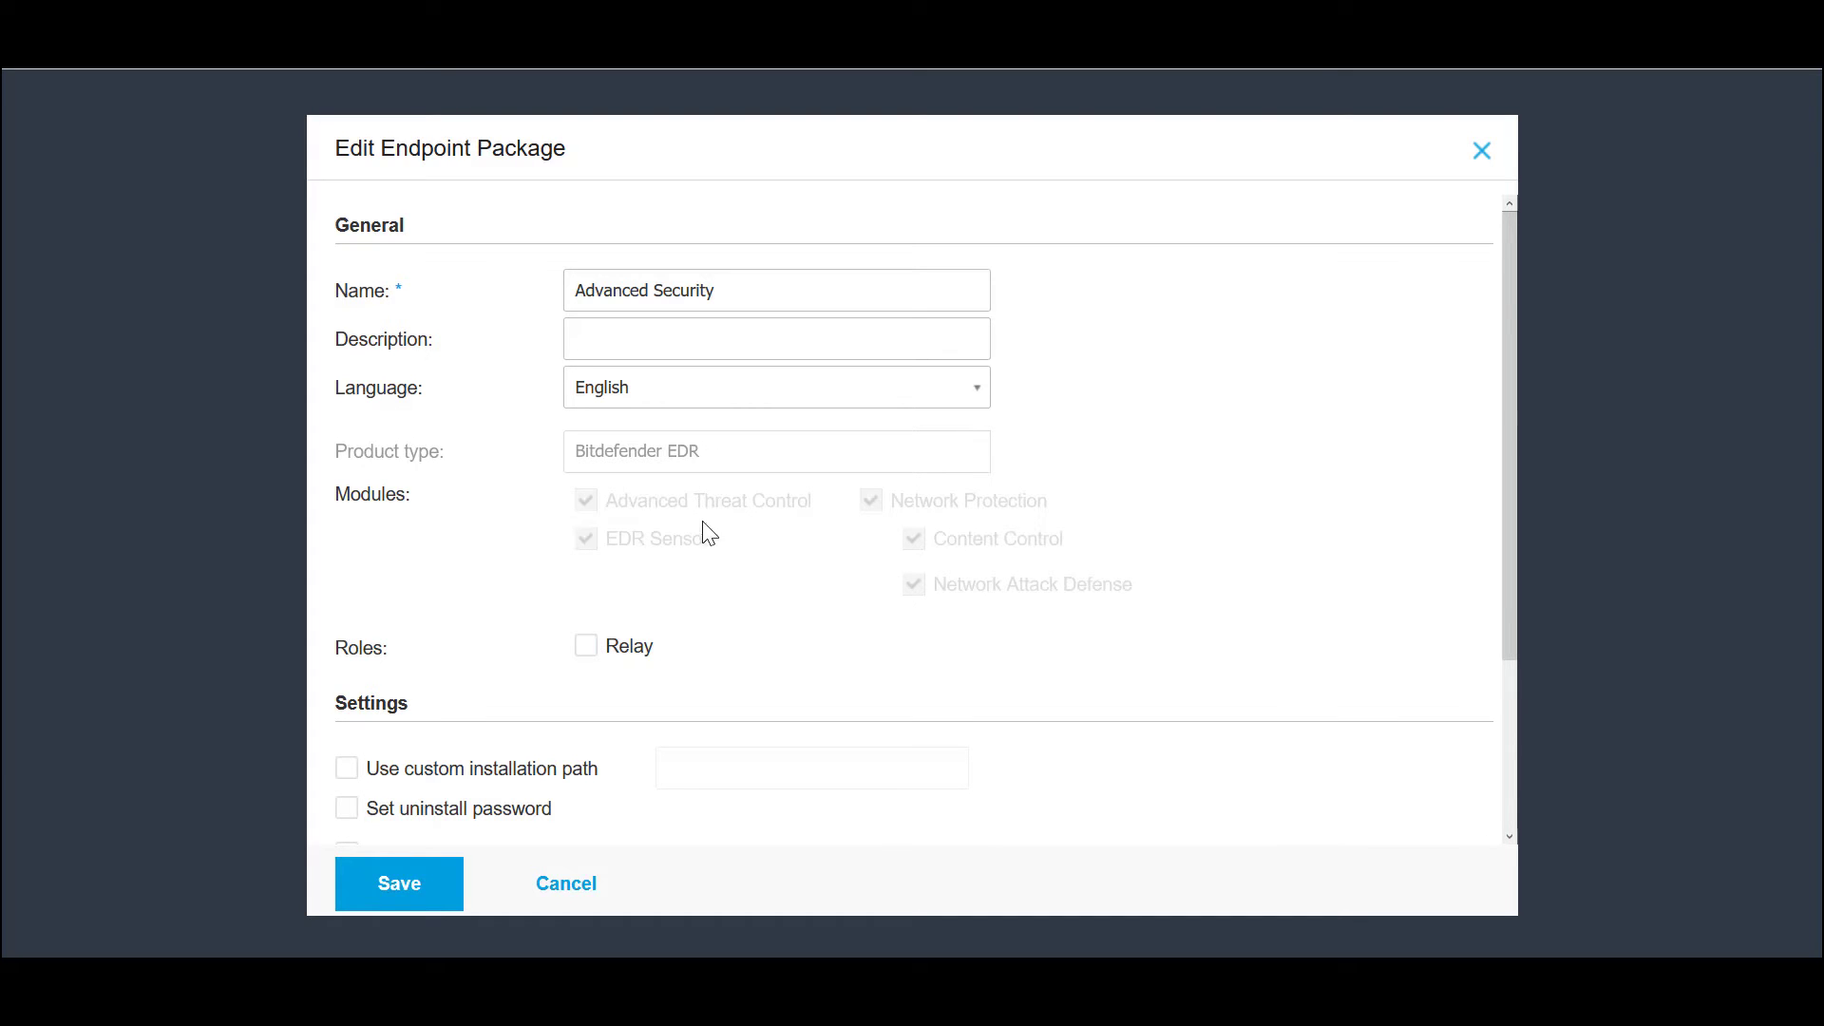
{"action": "scroll", "coordinate": [717, 624], "scroll_direction": "down", "scroll_amount": 3}
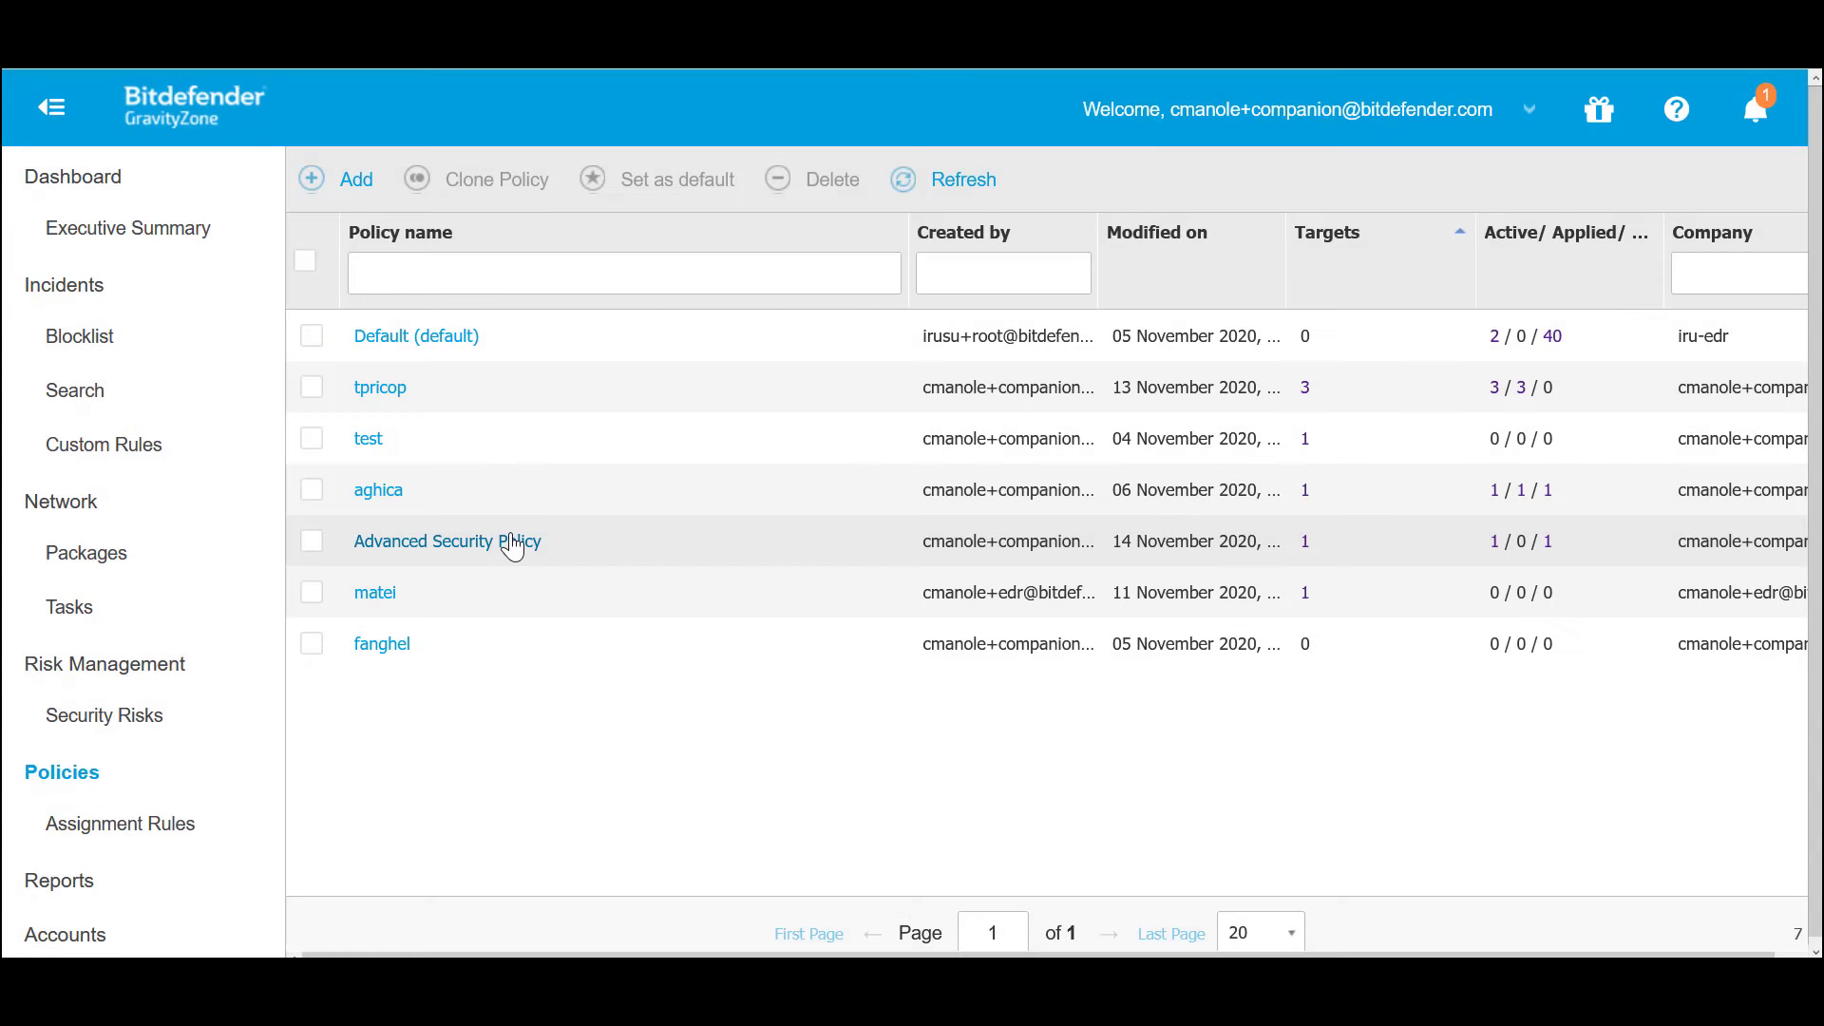
Open Advanced Security Policy, highlight the EDR-modified options and disabled modules note, then view Antimalware.
{"action": "left_click", "coordinate": [513, 543]}
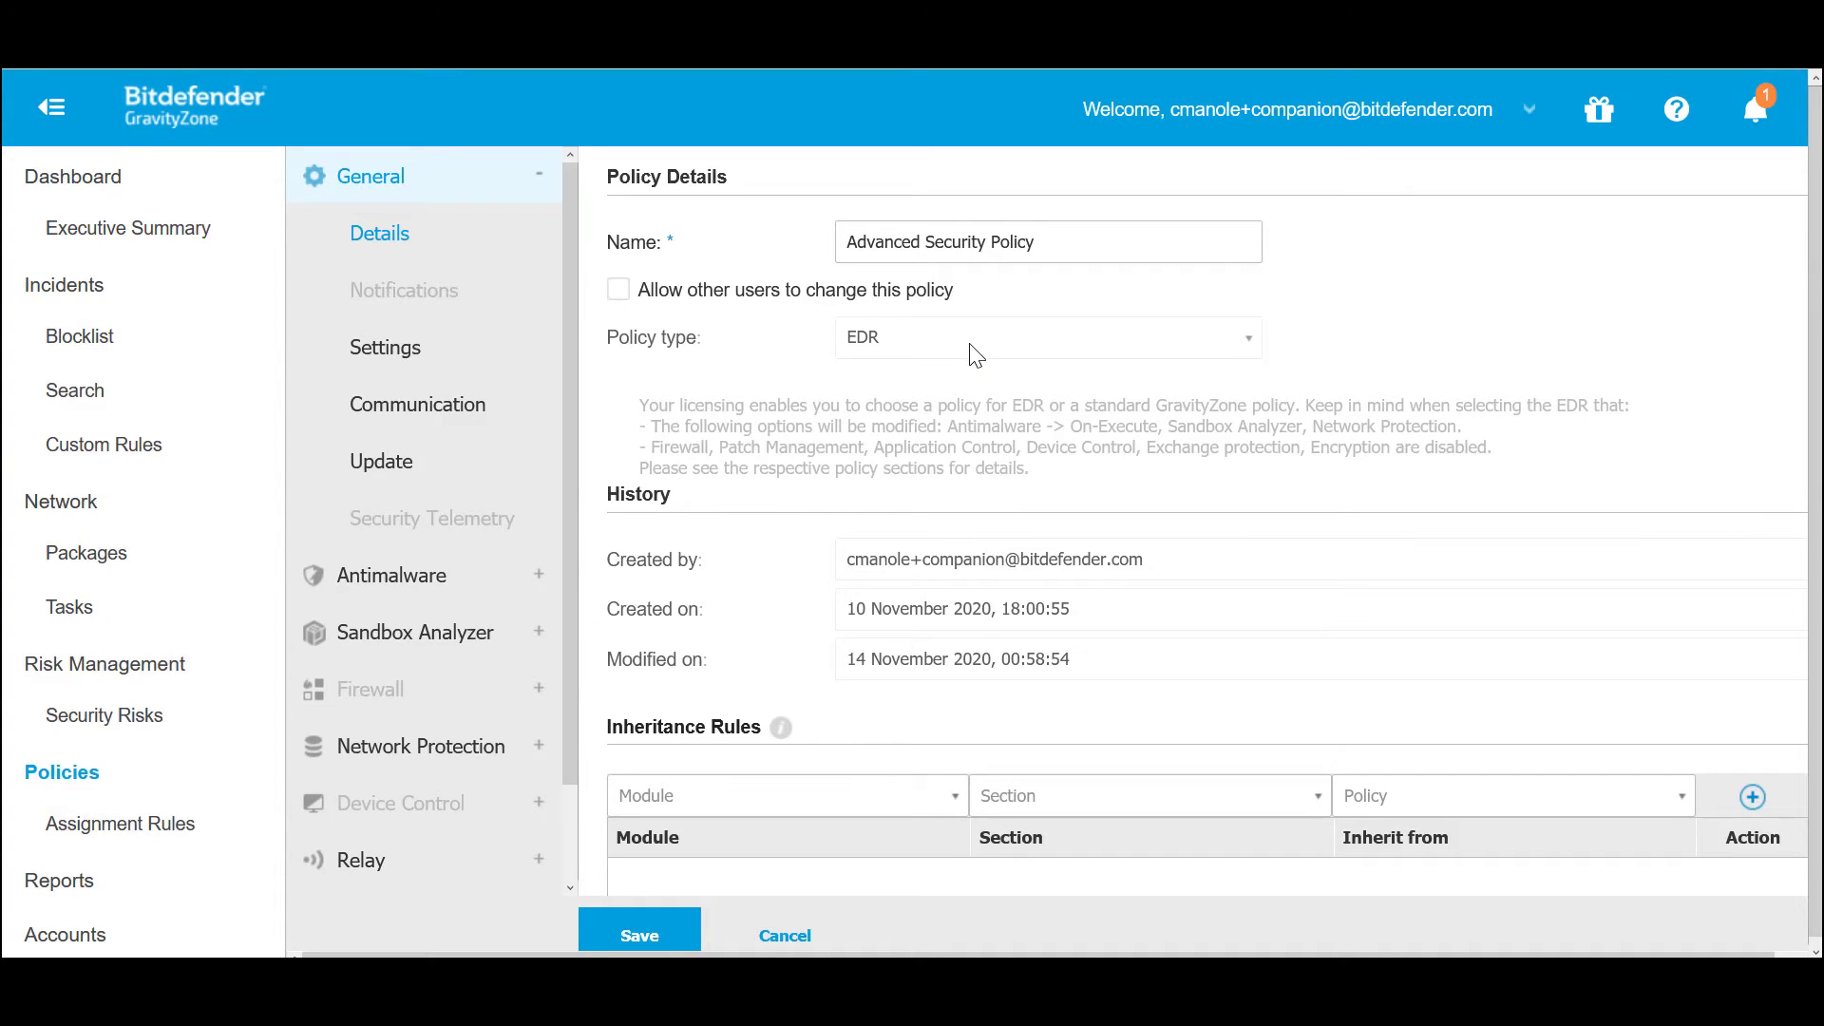
{"action": "left_click_drag", "start_coordinate": [947, 426], "coordinate": [1462, 429]}
{"action": "left_click_drag", "start_coordinate": [651, 447], "coordinate": [1493, 448]}
{"action": "scroll", "coordinate": [1130, 602], "scroll_direction": "down", "scroll_amount": 6}
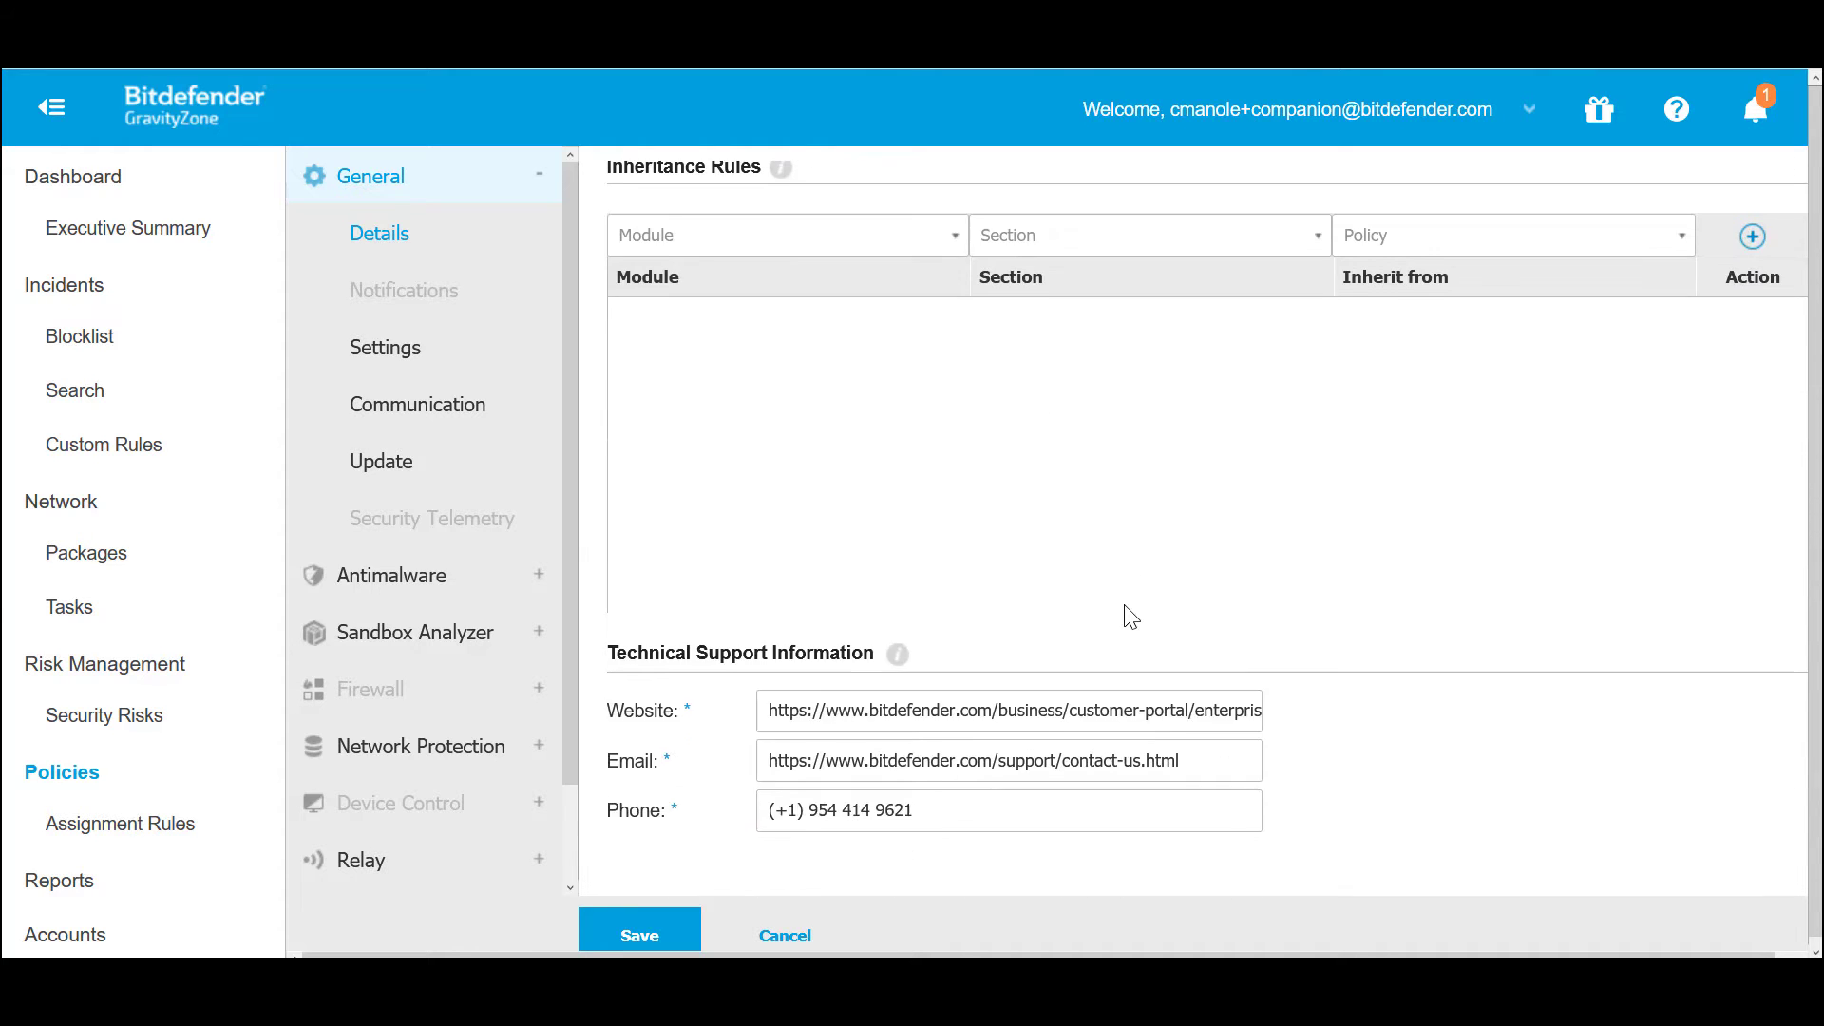
{"action": "left_click", "coordinate": [408, 576]}
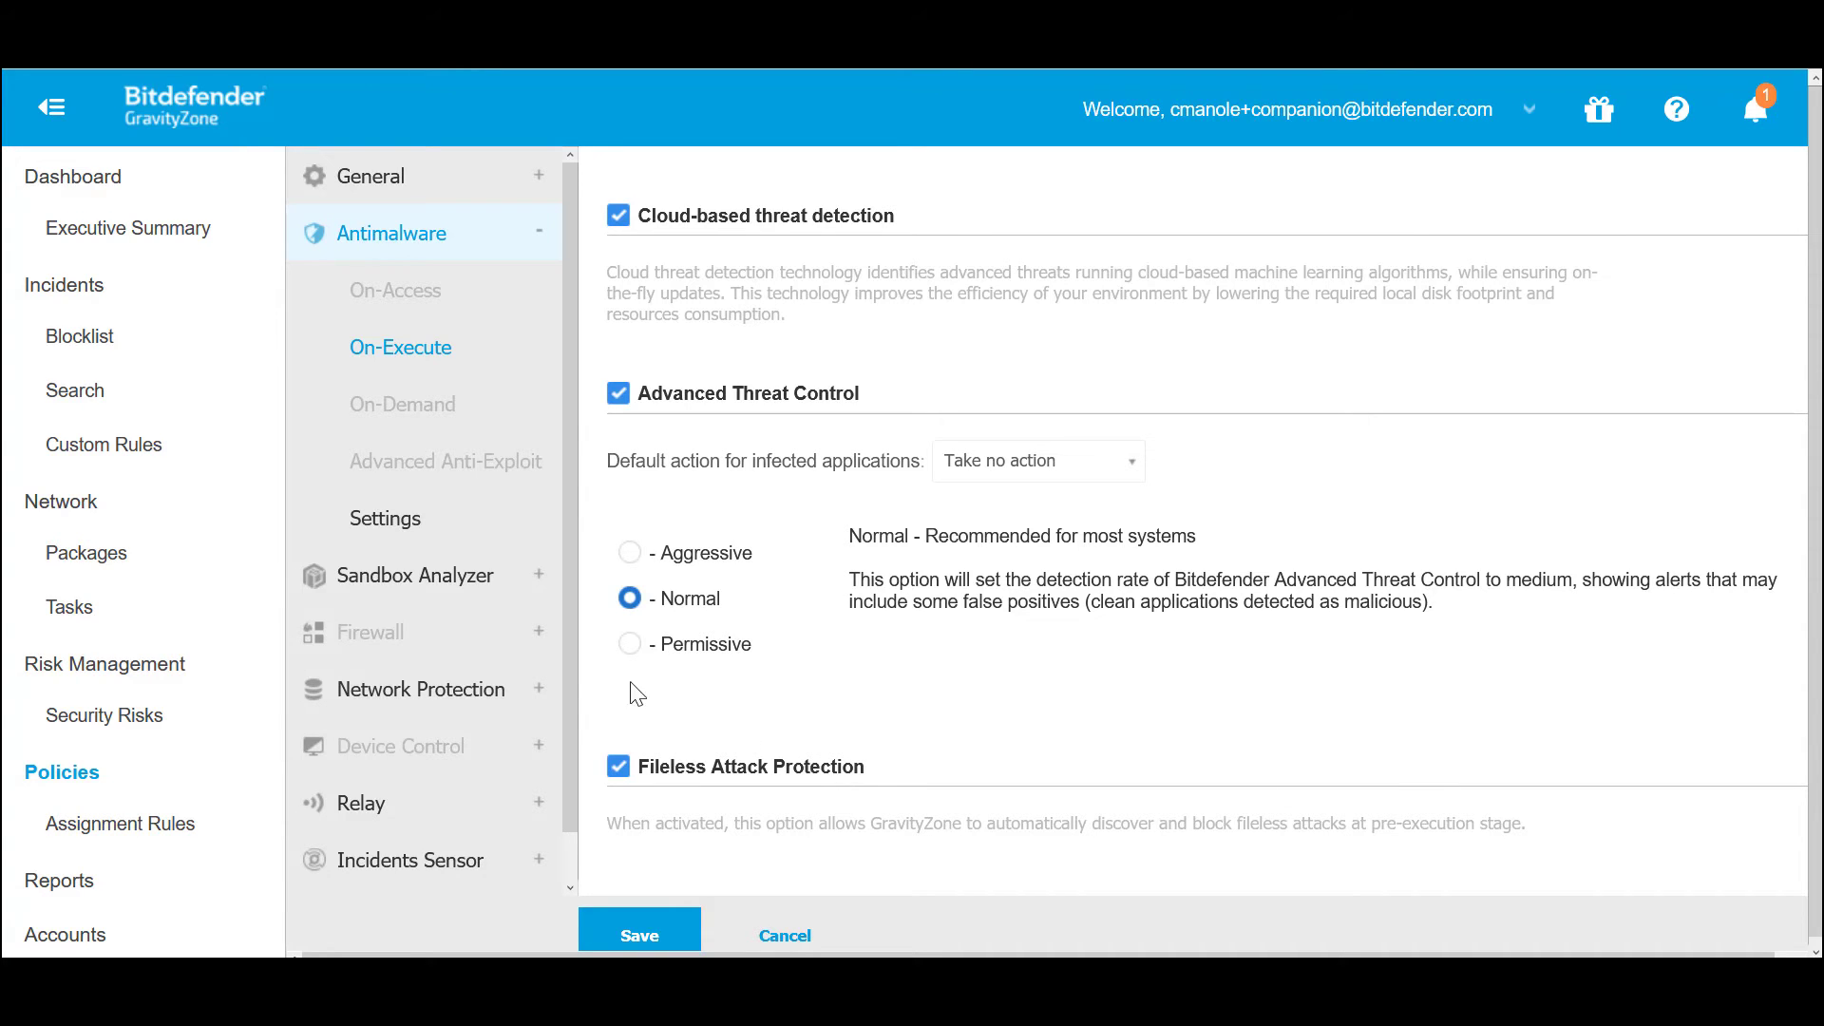
Show the Sandbox Analyzer Endpoint Sensor settings: Report only remediation, Normal content prefiltering.
{"action": "left_click", "coordinate": [425, 580]}
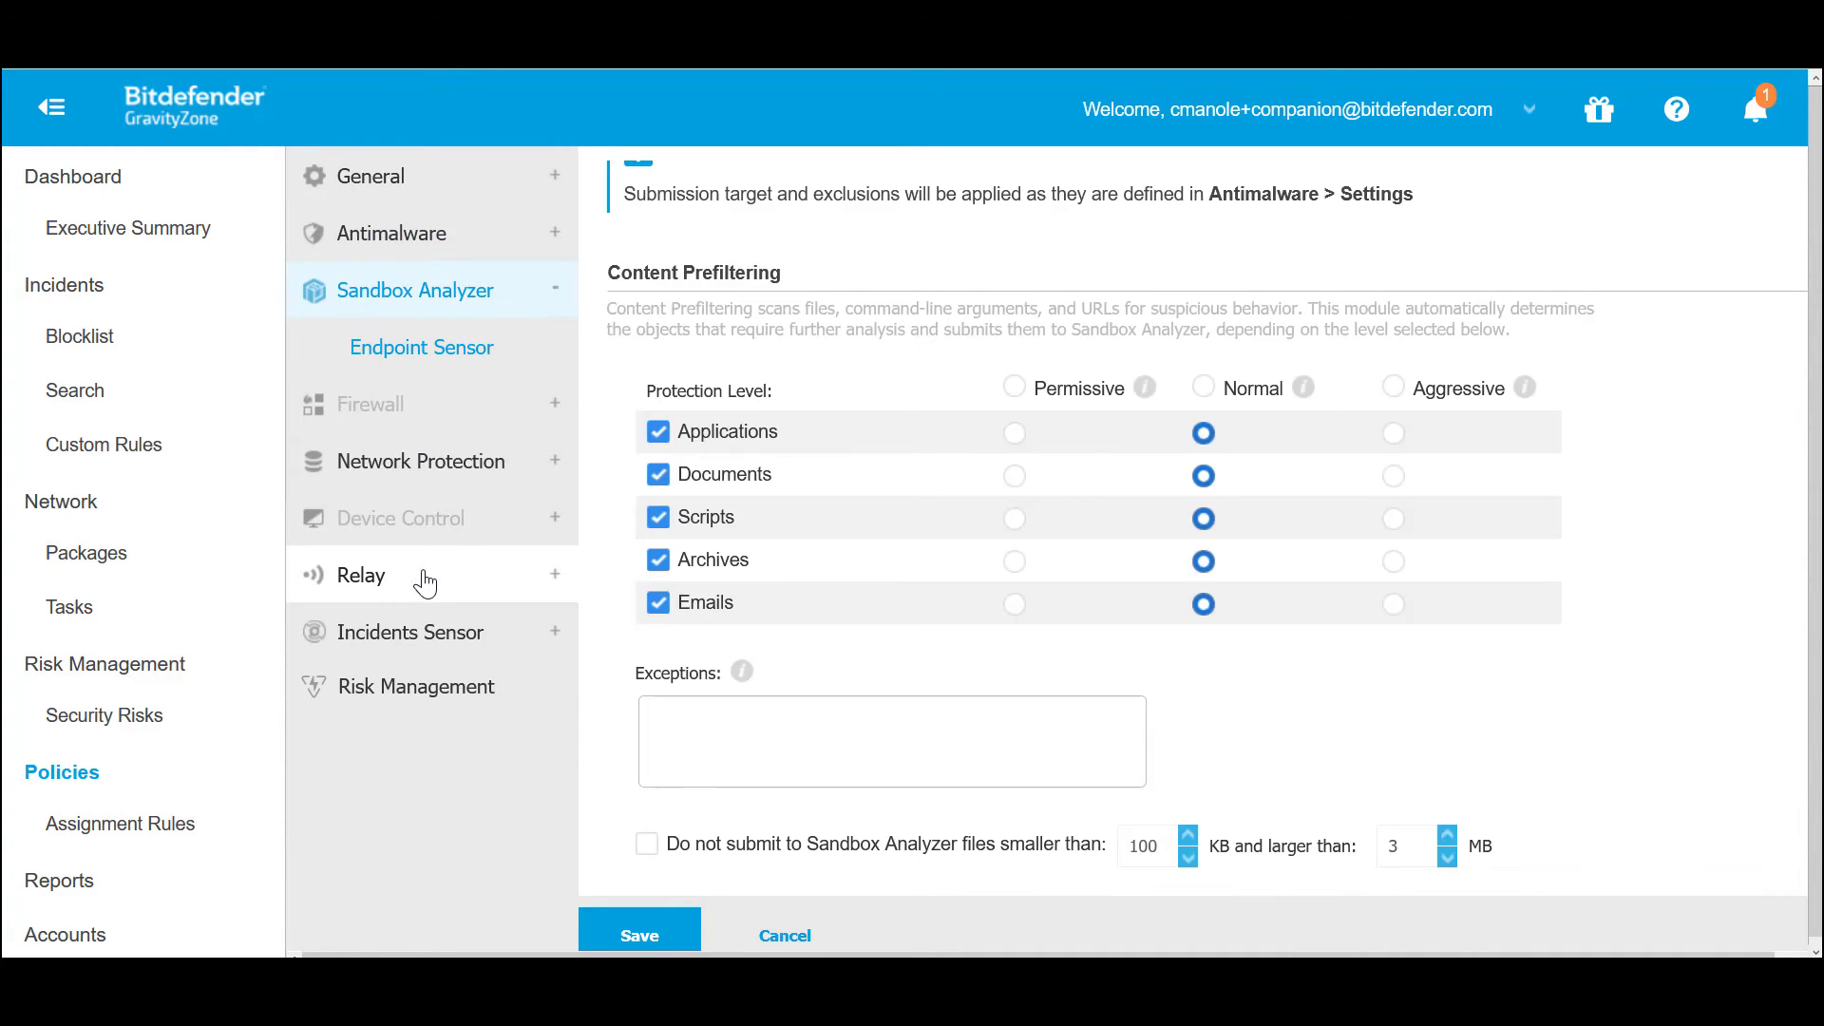
{"action": "scroll", "coordinate": [838, 551], "scroll_direction": "up", "scroll_amount": 4}
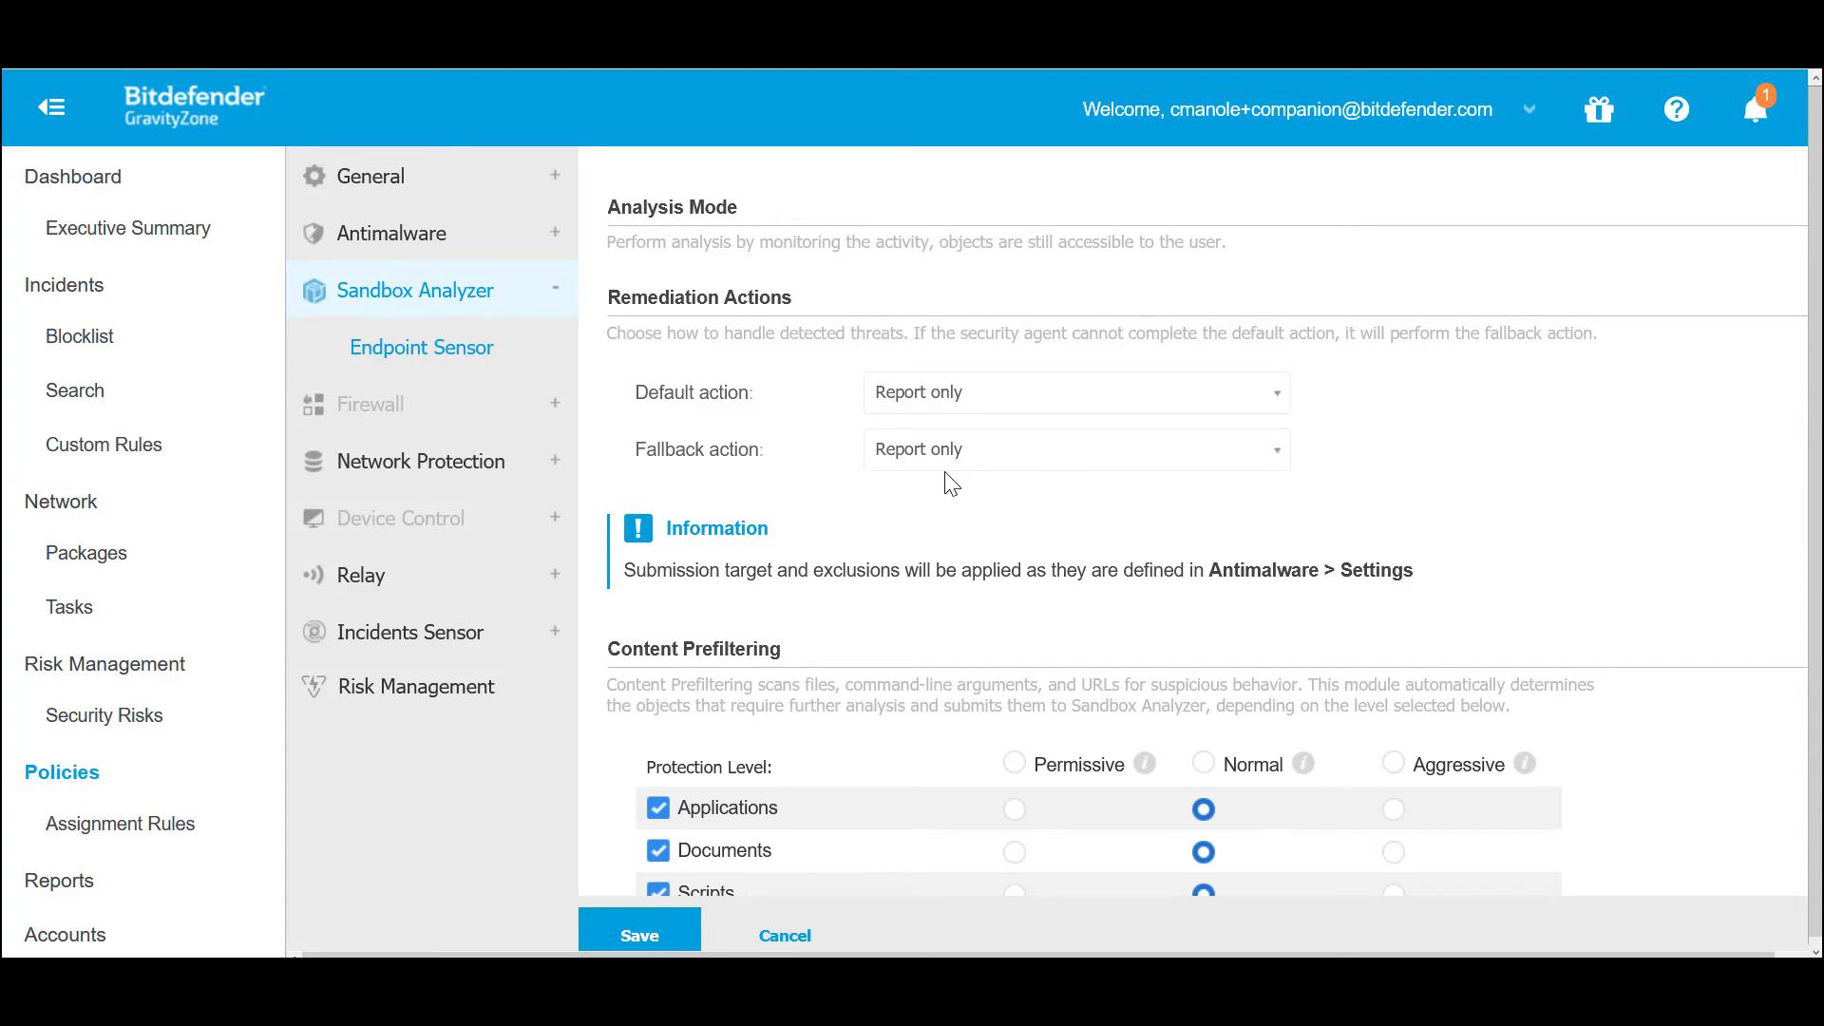
{"action": "scroll", "coordinate": [950, 482], "scroll_direction": "down", "scroll_amount": 4}
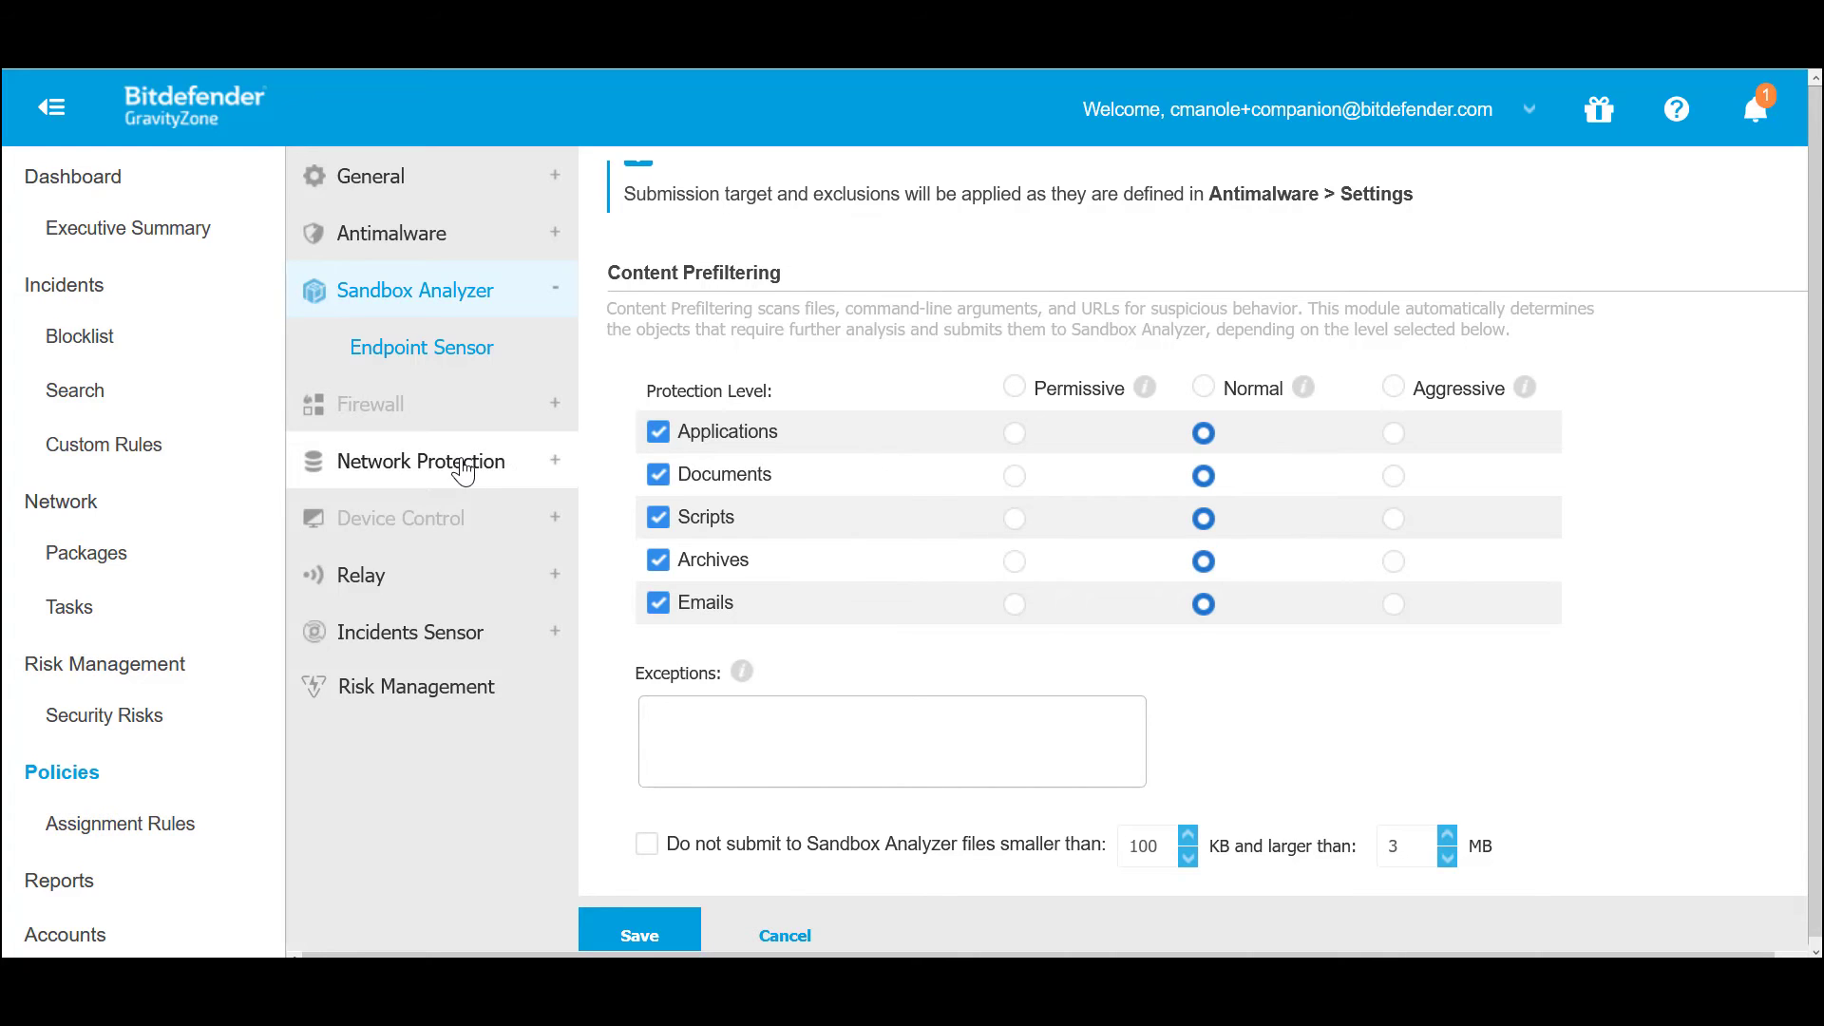
Review Web Protection, Network Attack Defense and the Risk Management scan schedule, then save the policy.
{"action": "left_click", "coordinate": [499, 463]}
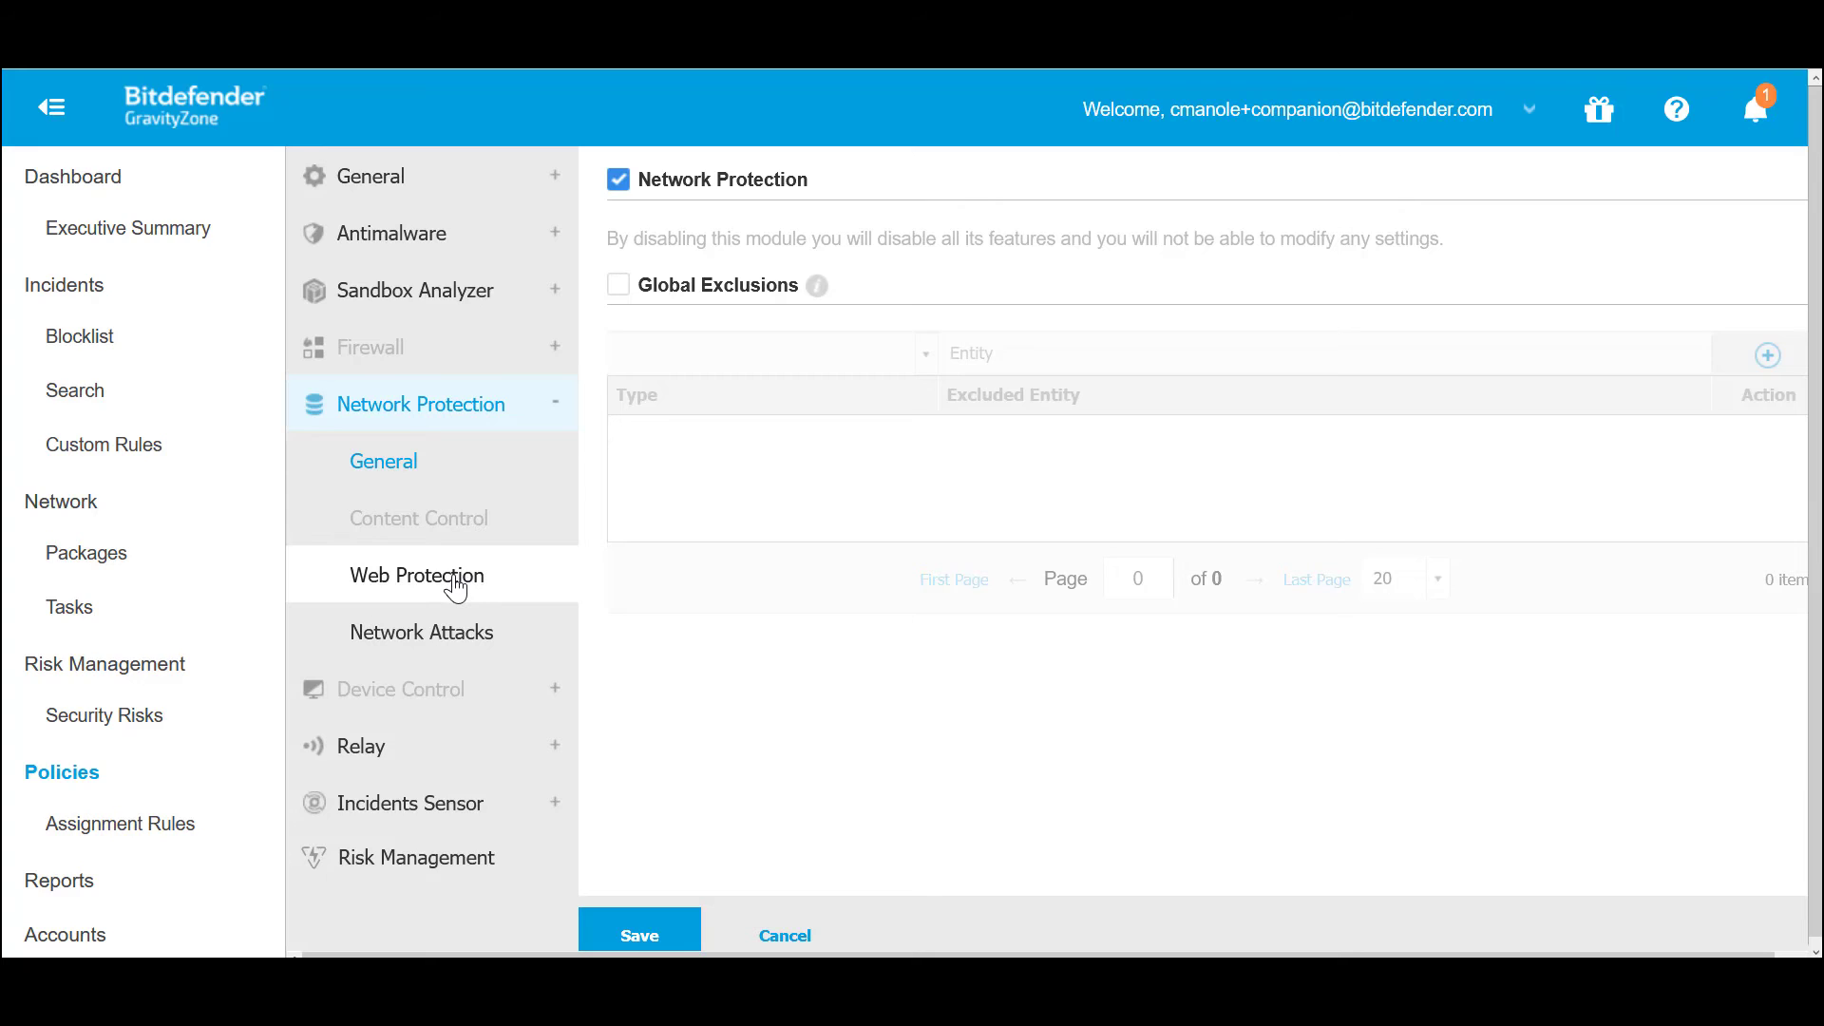
{"action": "left_click", "coordinate": [456, 590]}
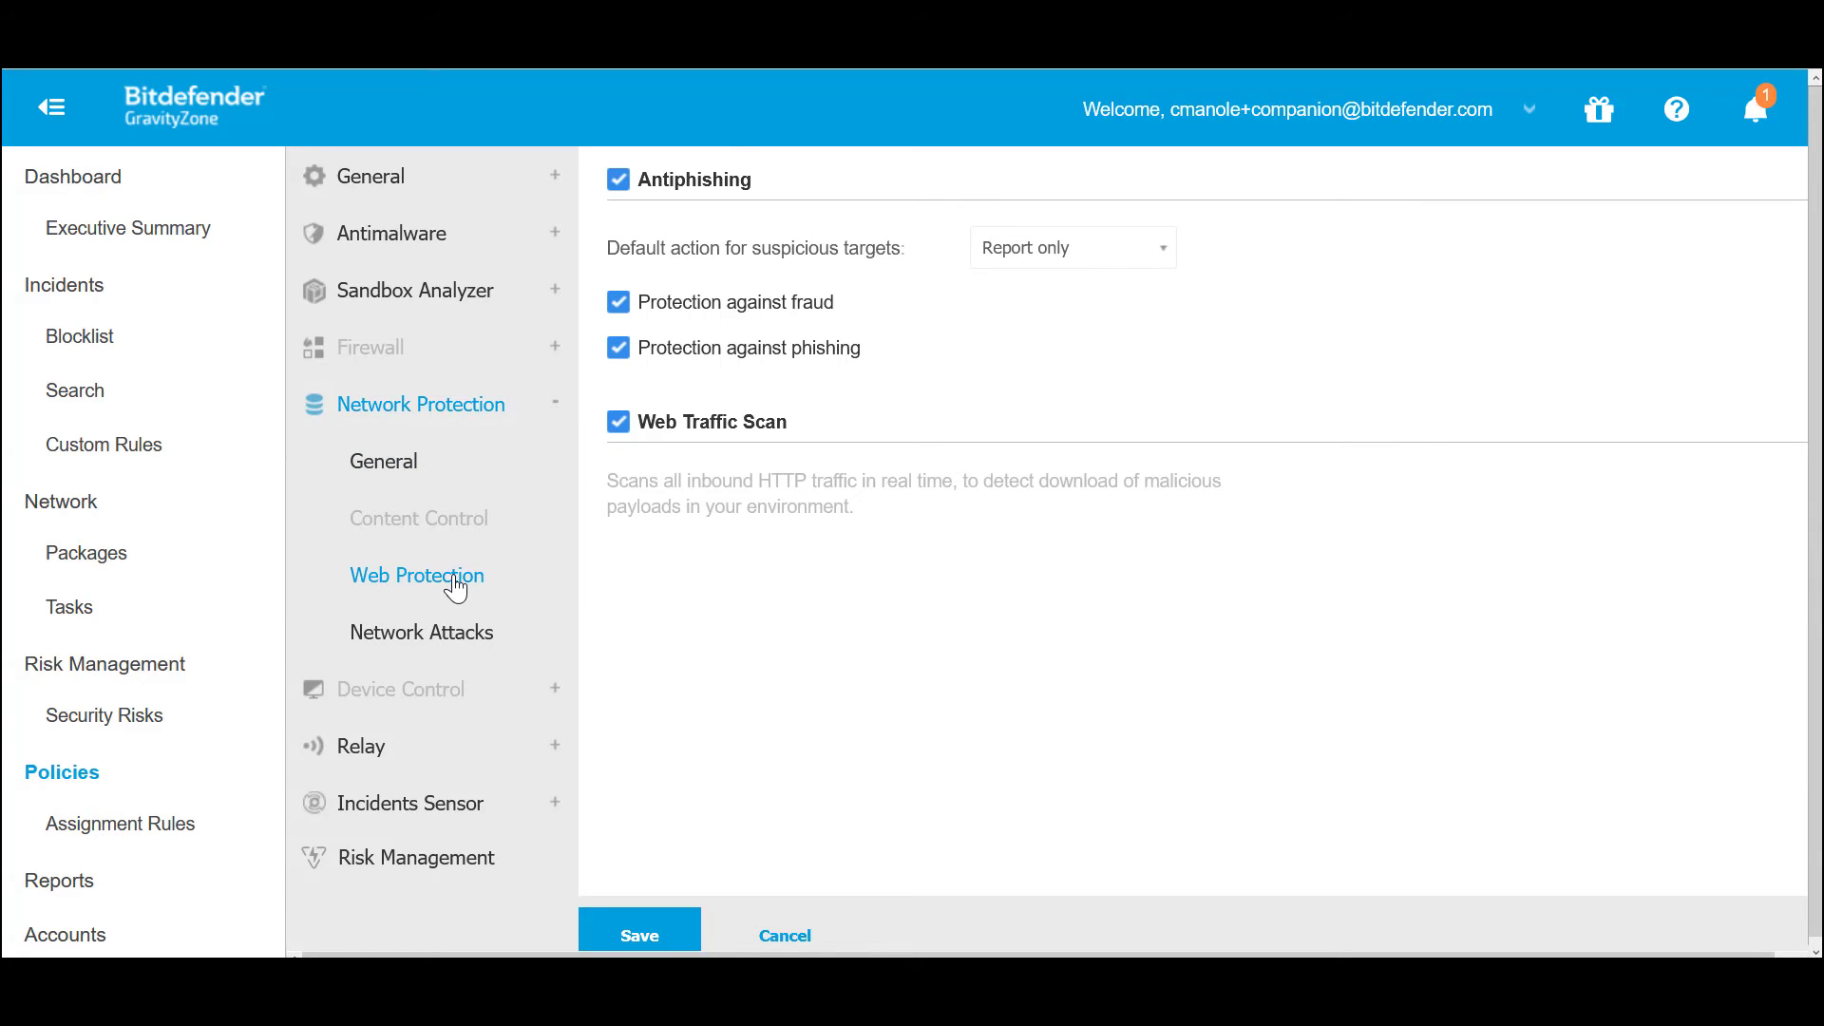
{"action": "left_click", "coordinate": [460, 646]}
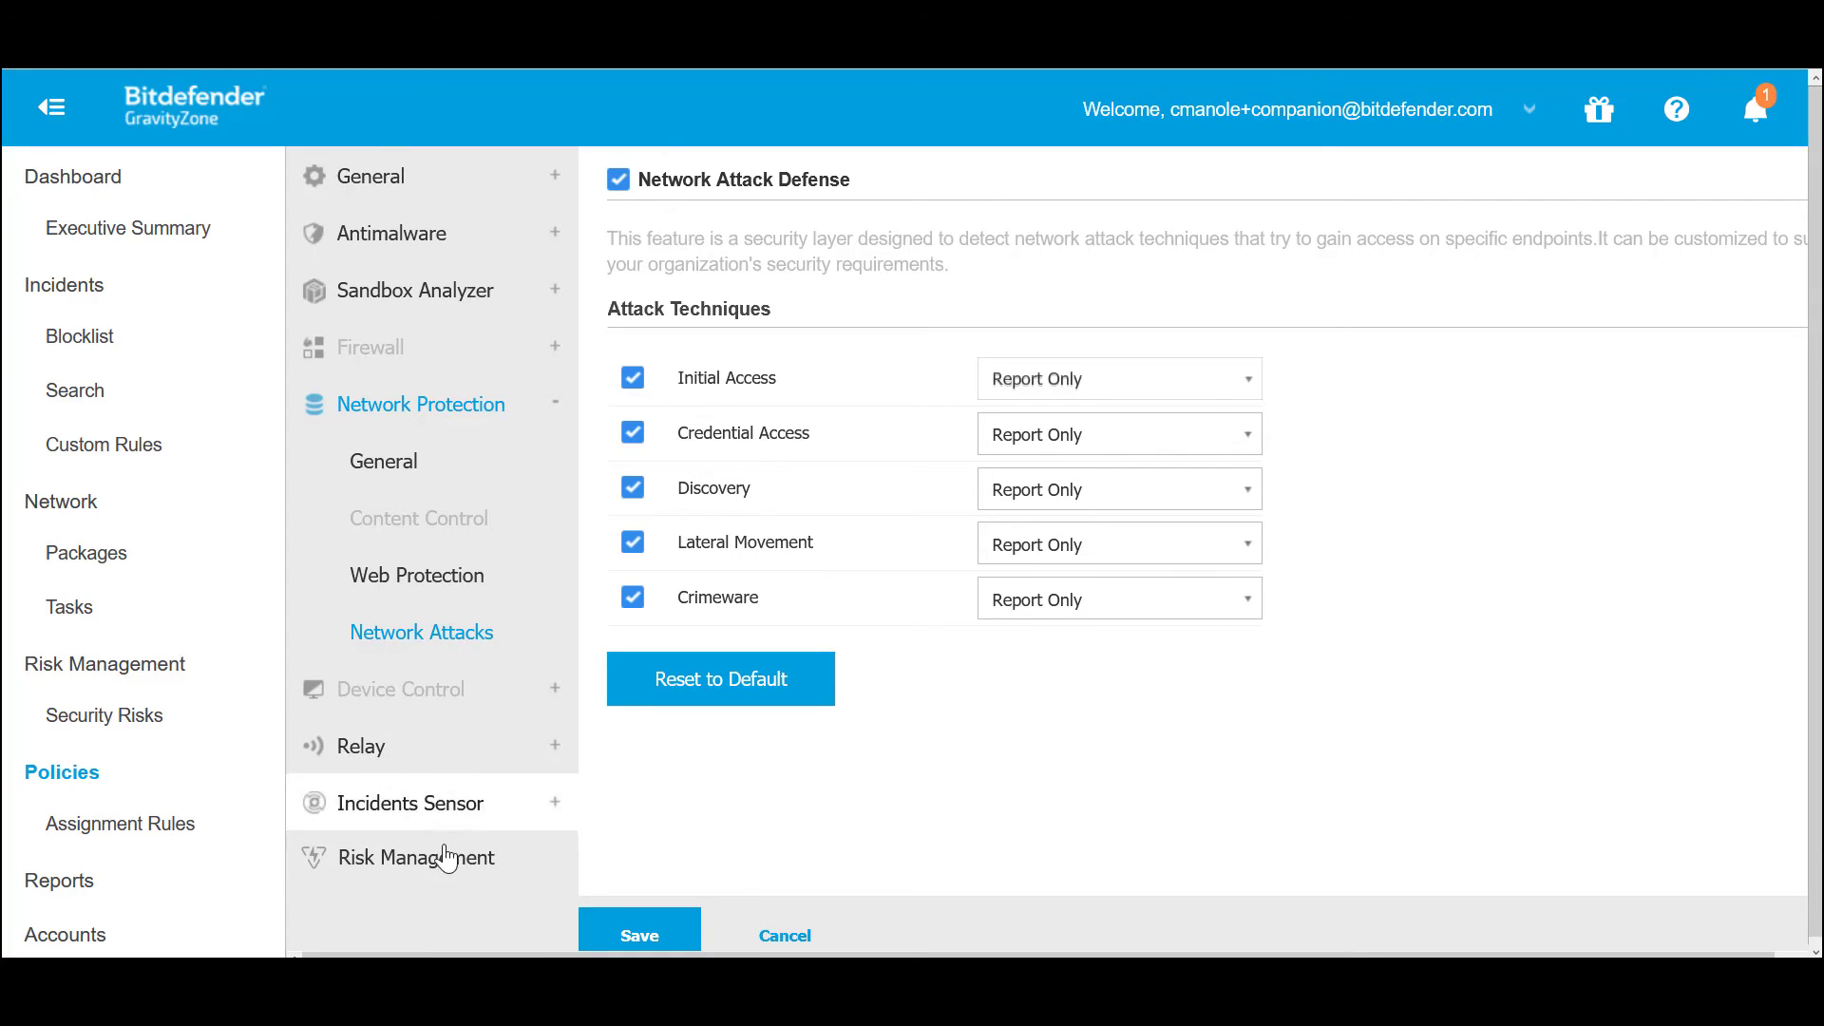
{"action": "left_click", "coordinate": [444, 857]}
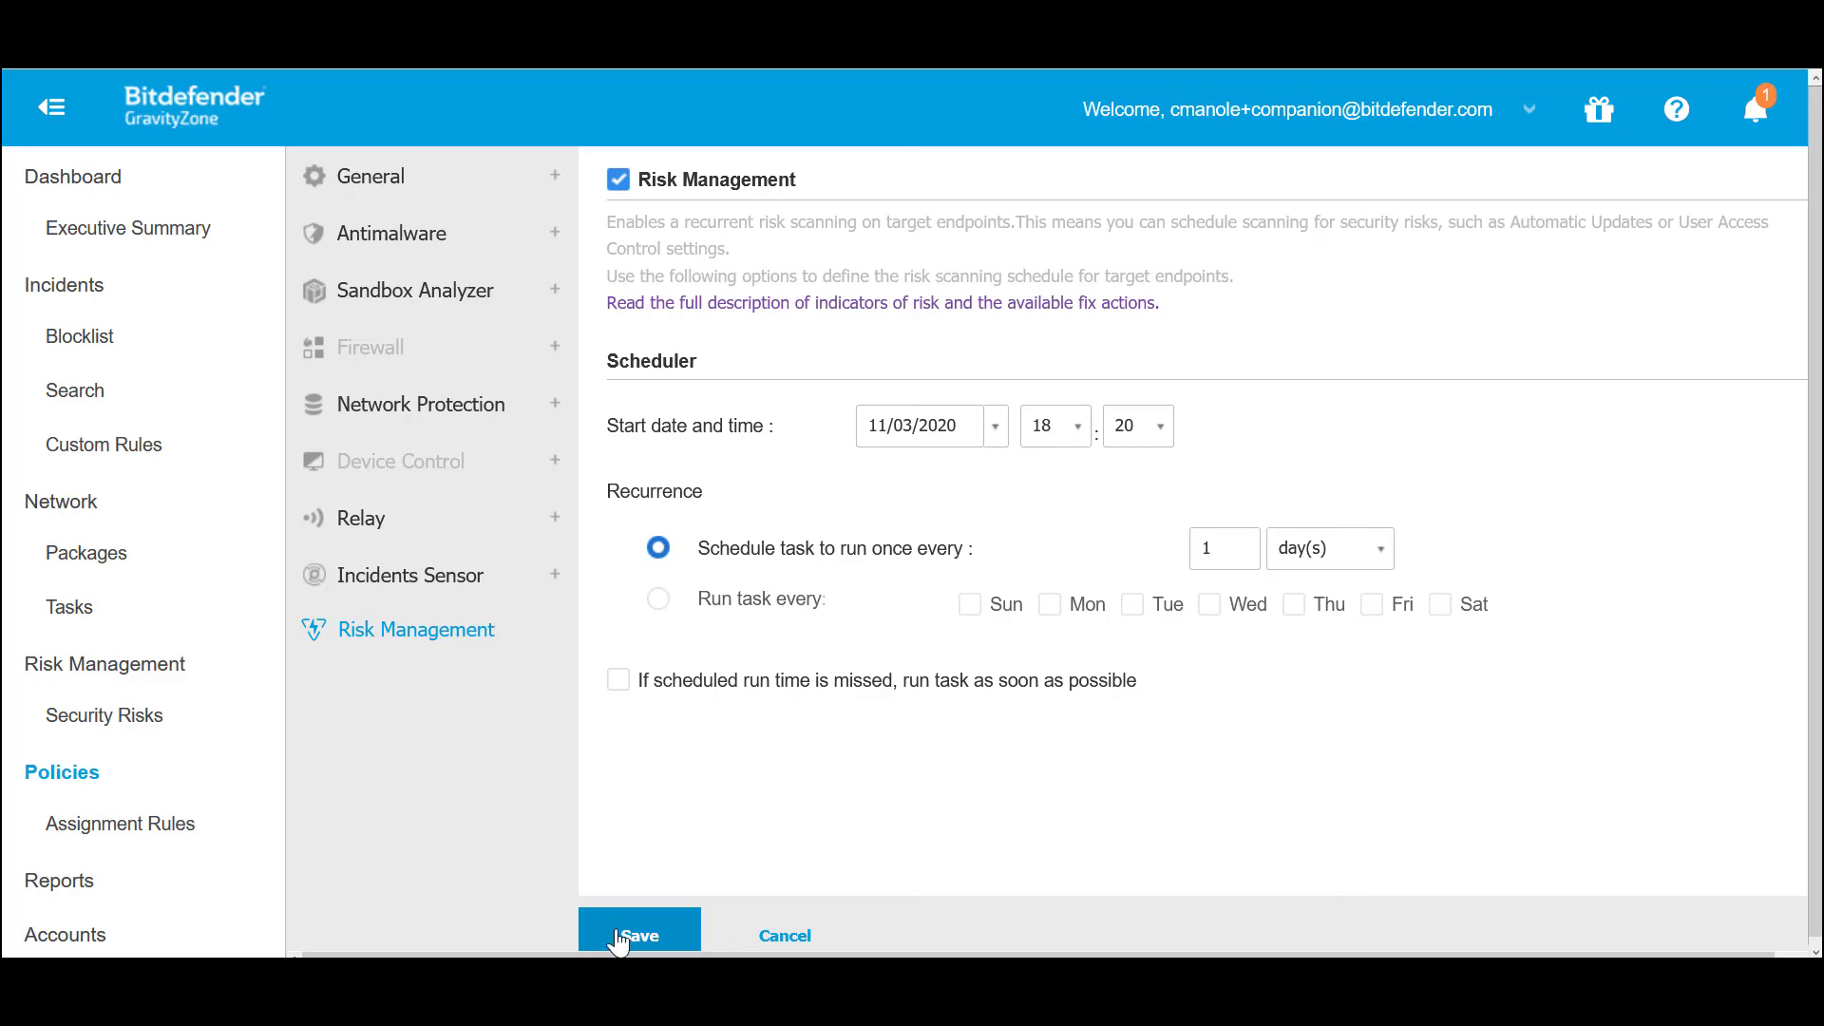
{"action": "left_click", "coordinate": [639, 939]}
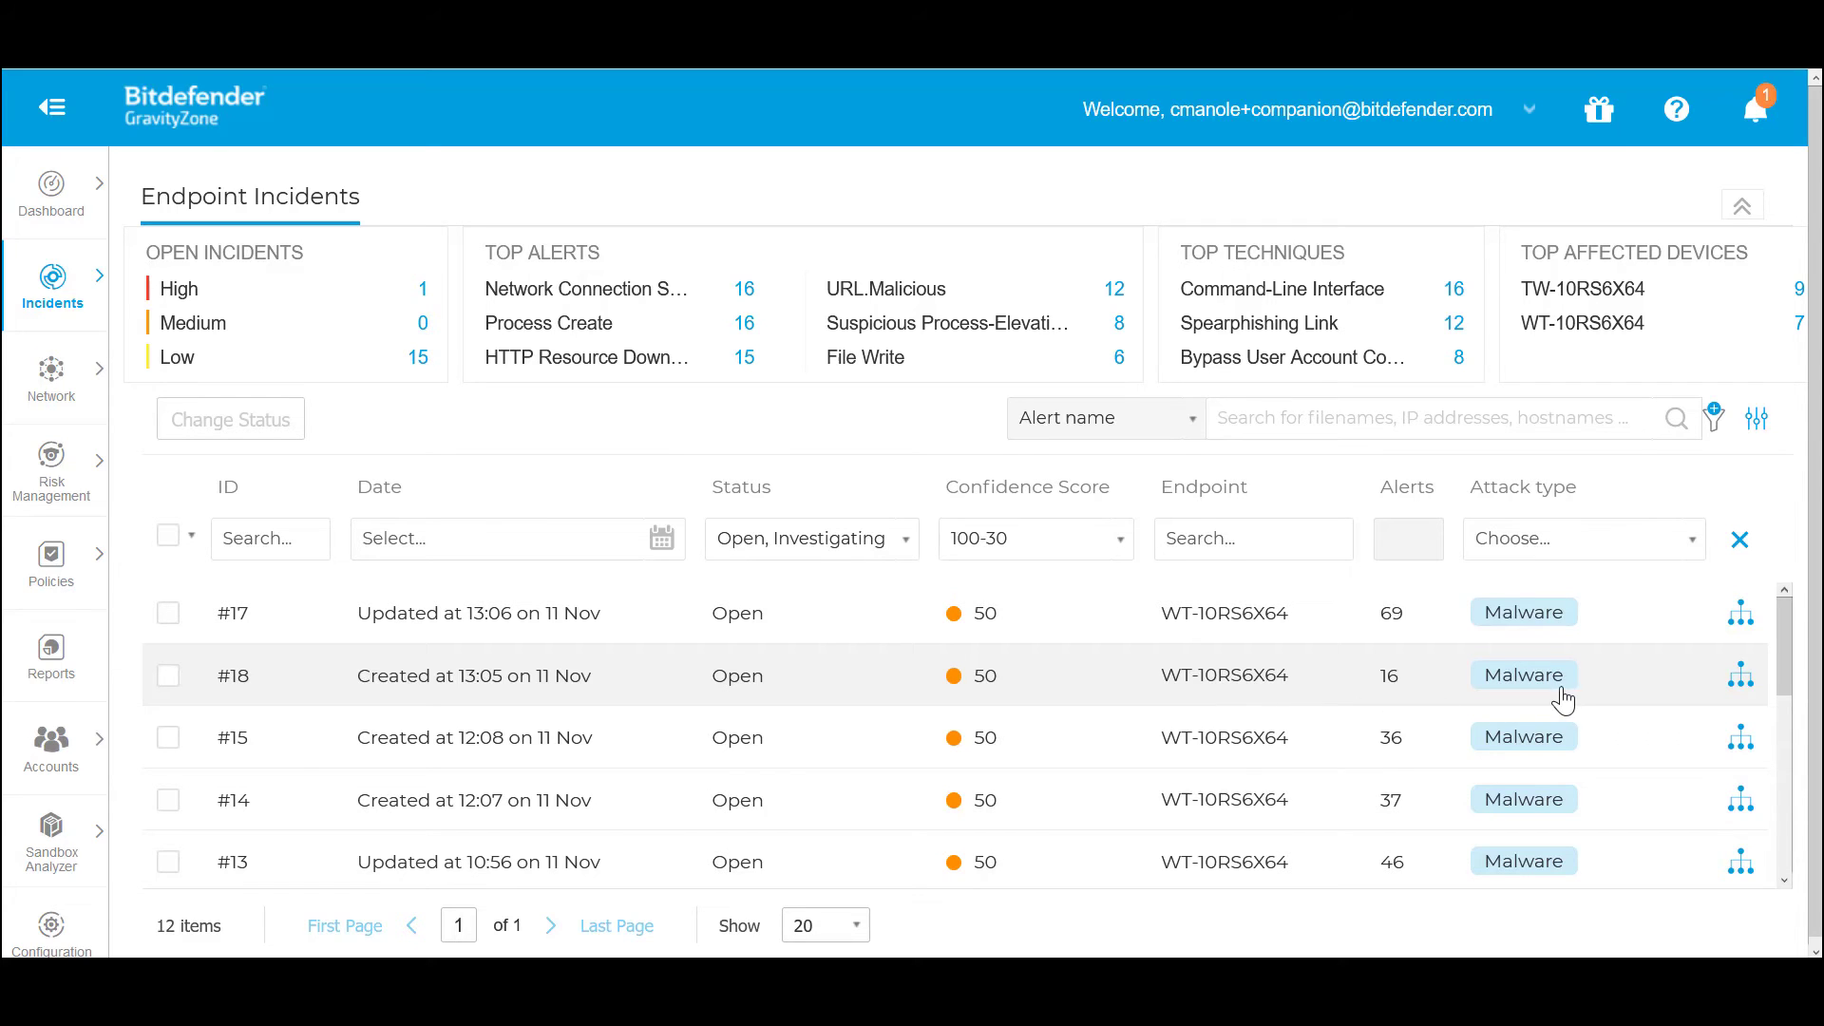
Open incident #18's graph and highlight the URL in chrome.exe's High-severity URL.Malicious alert.
{"action": "left_click", "coordinate": [1740, 682]}
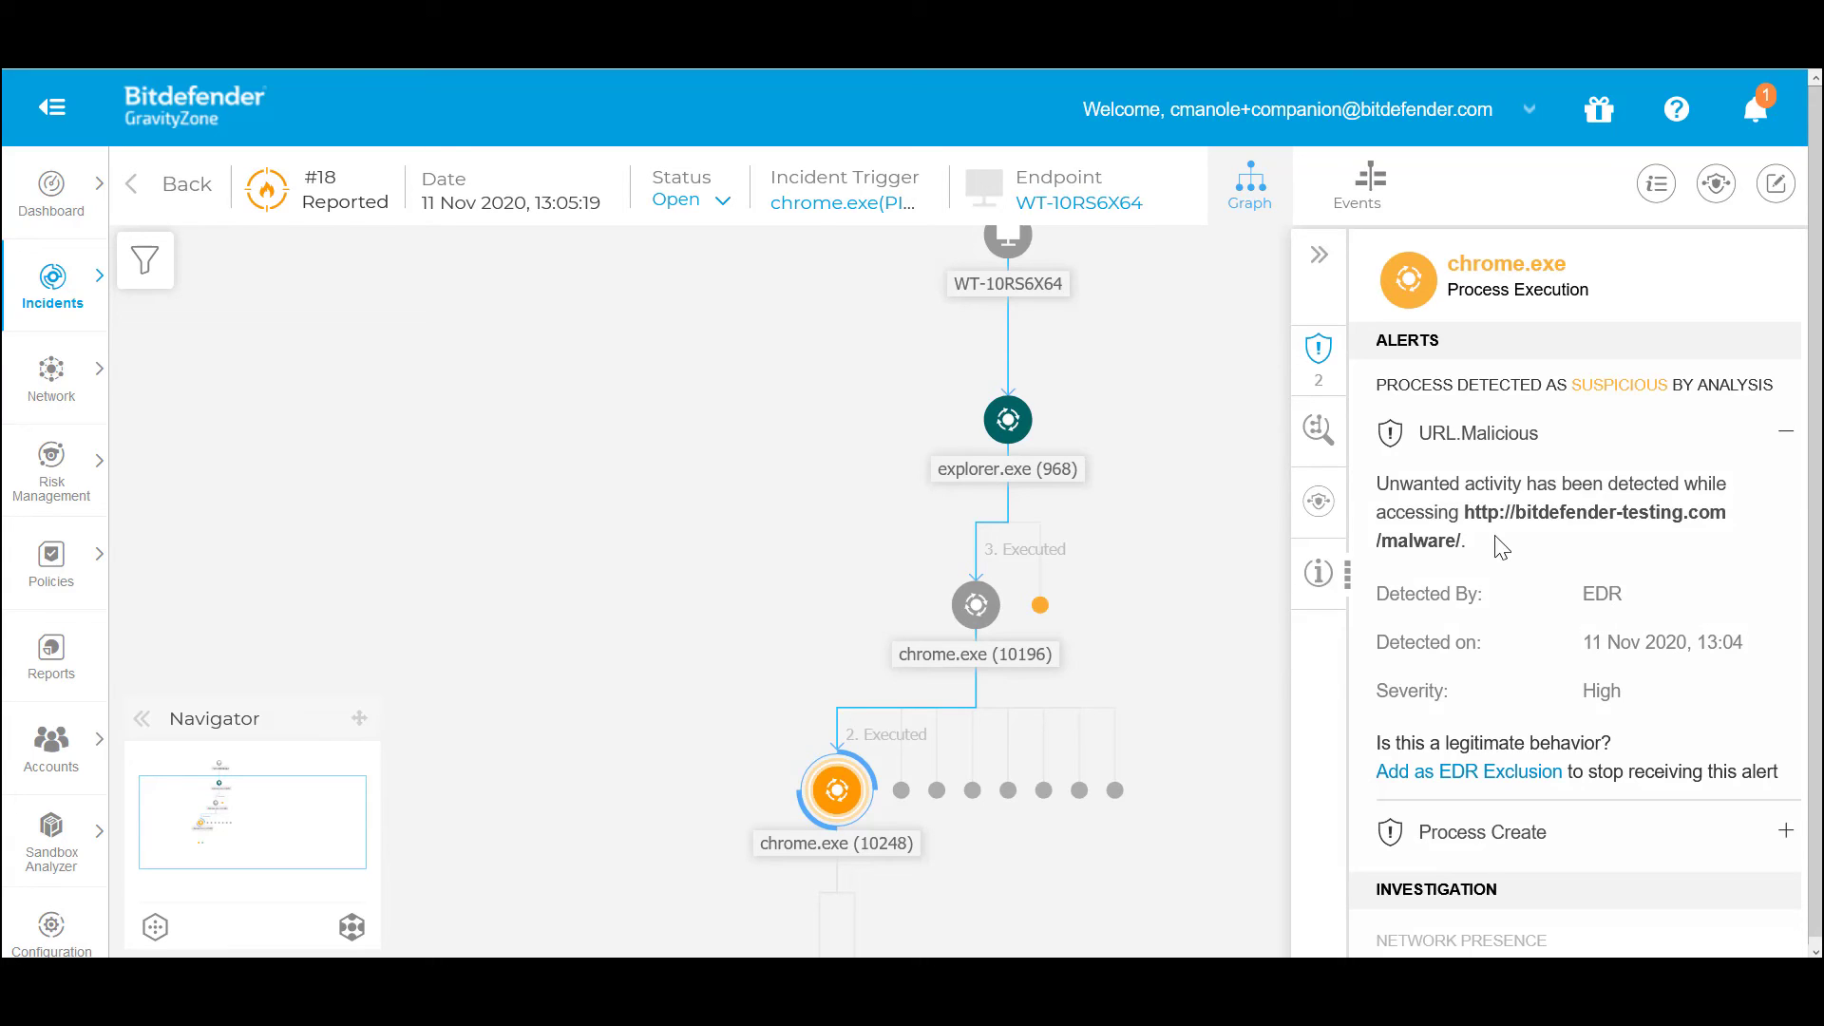
{"action": "left_click_drag", "start_coordinate": [1467, 511], "coordinate": [1514, 551]}
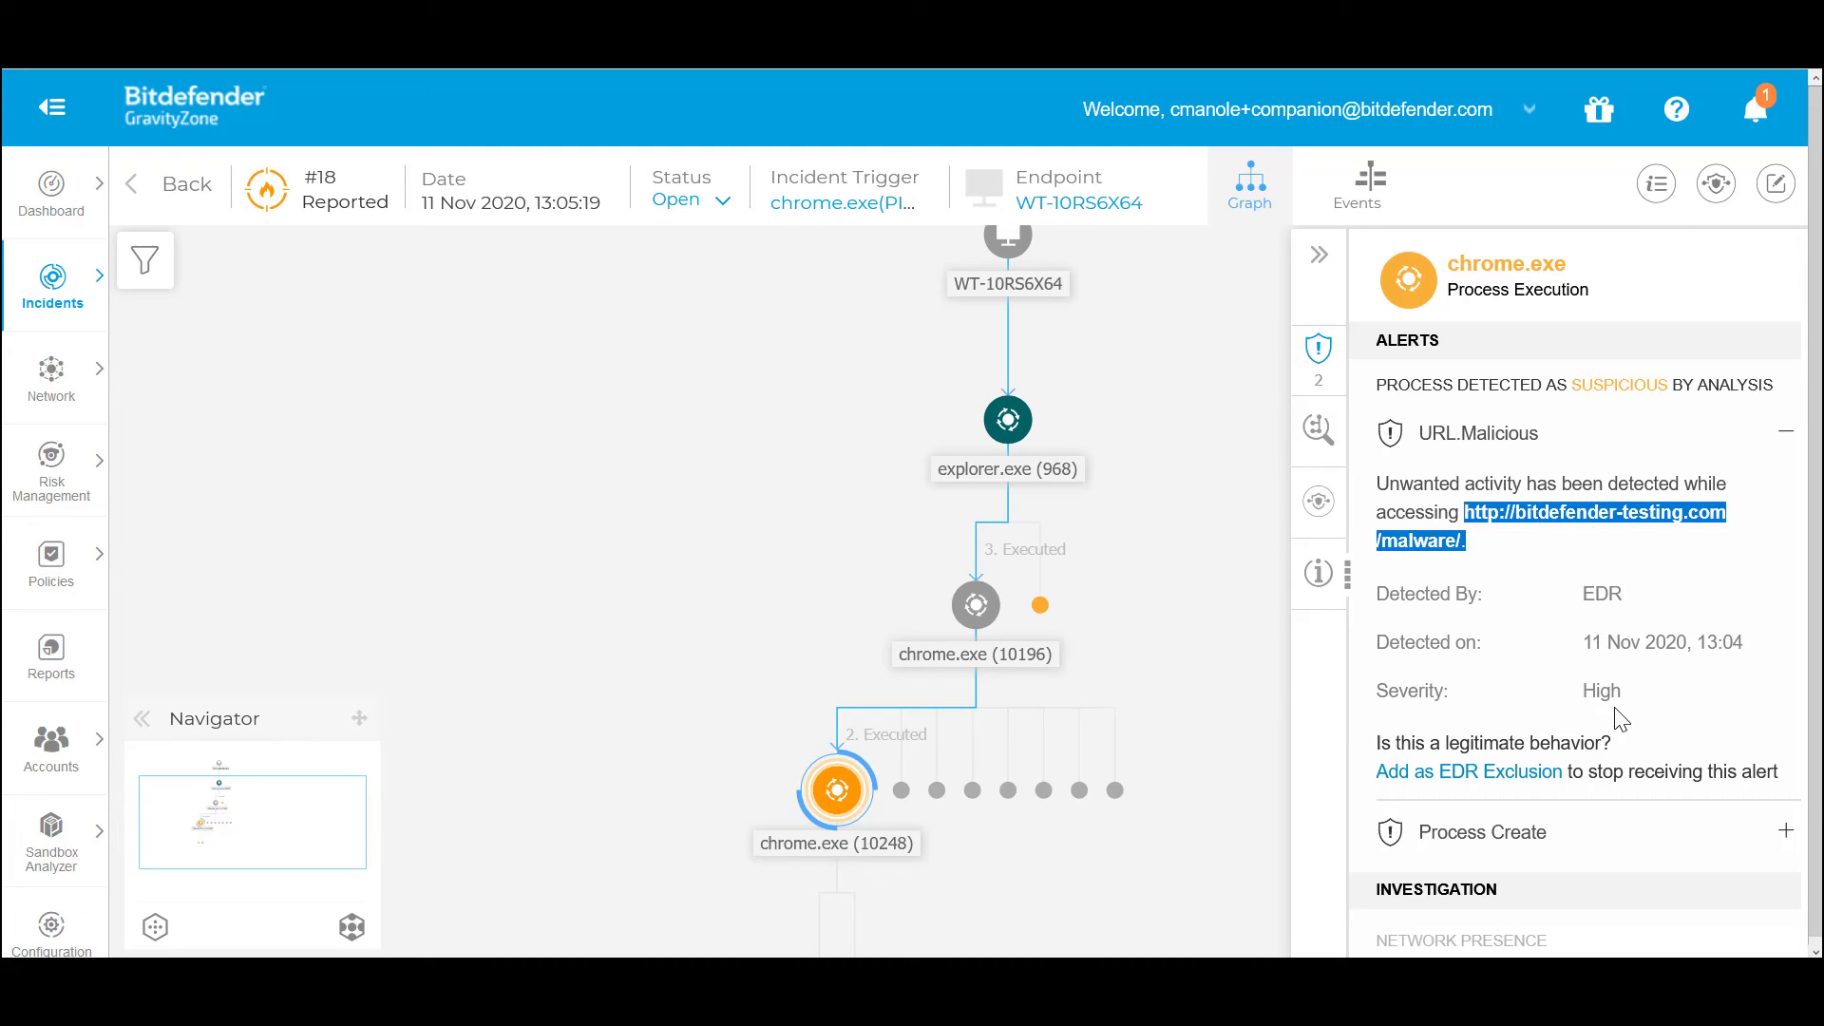
{"action": "scroll", "coordinate": [1620, 719], "scroll_direction": "down", "scroll_amount": 4}
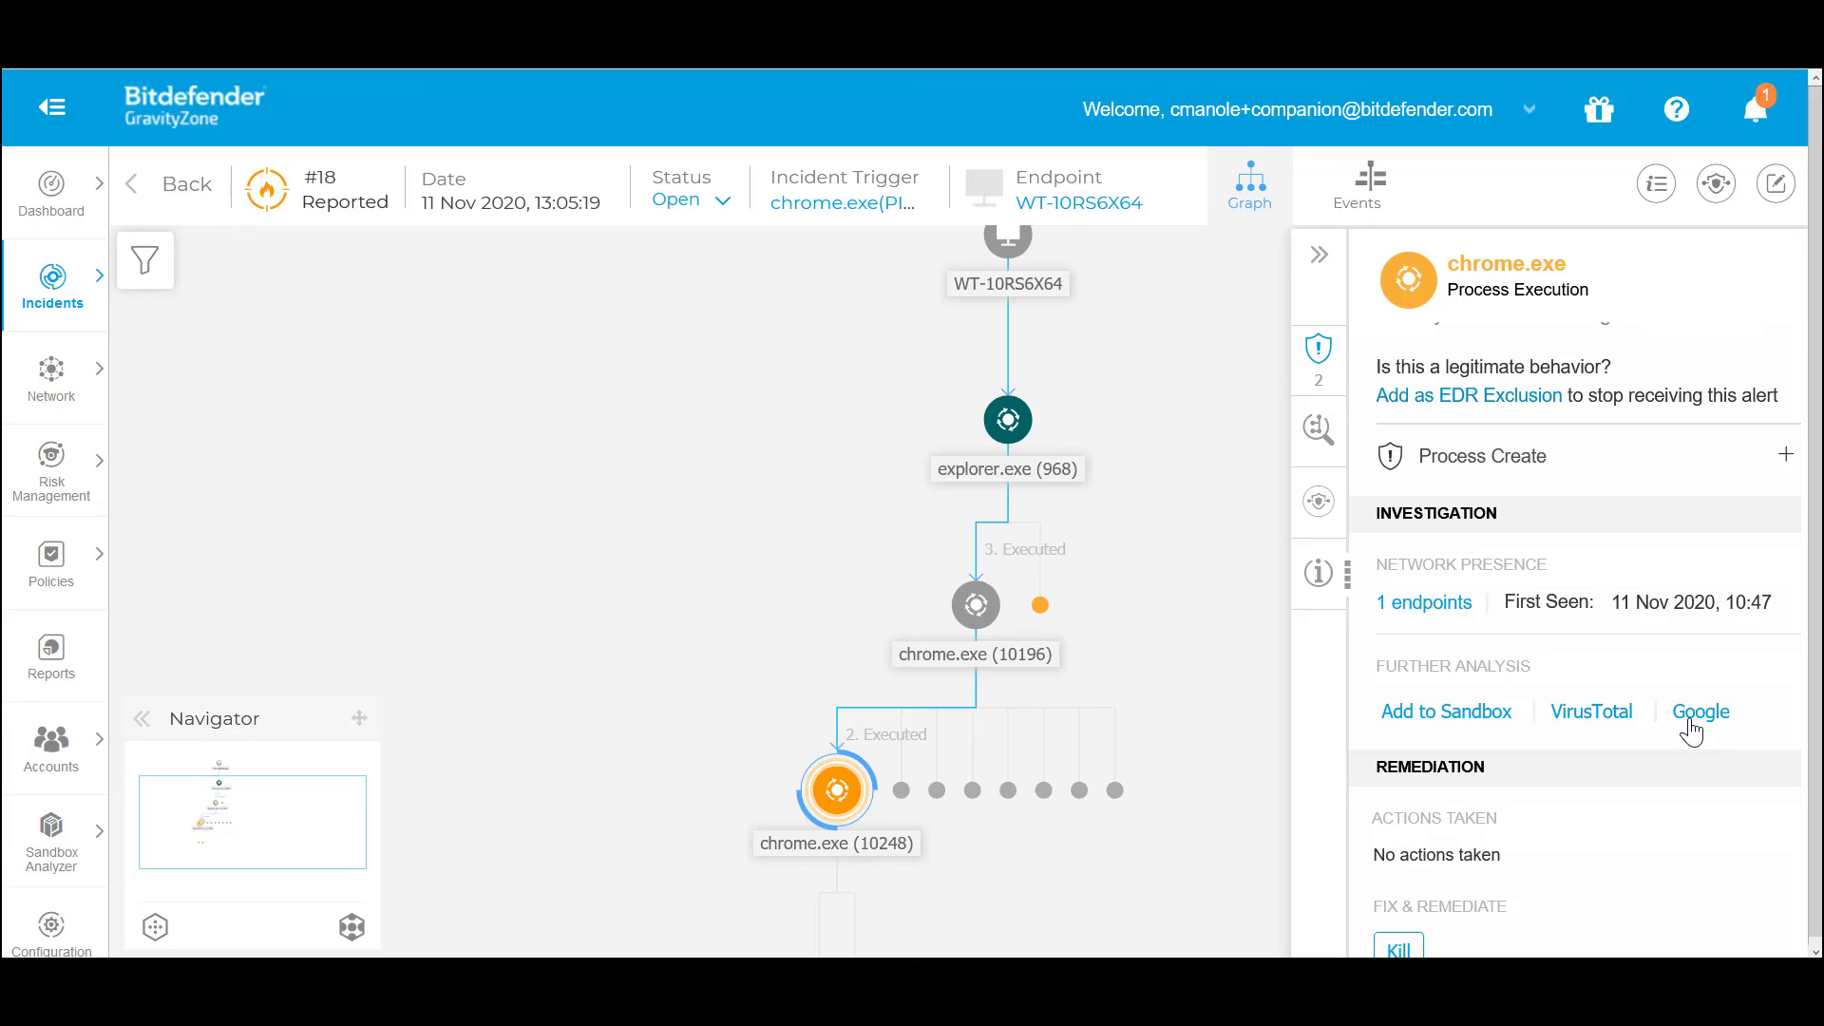
Scroll to chrome.exe's remediation options and view the full recommended mitigation steps.
{"action": "scroll", "coordinate": [1686, 726], "scroll_direction": "down", "scroll_amount": 3}
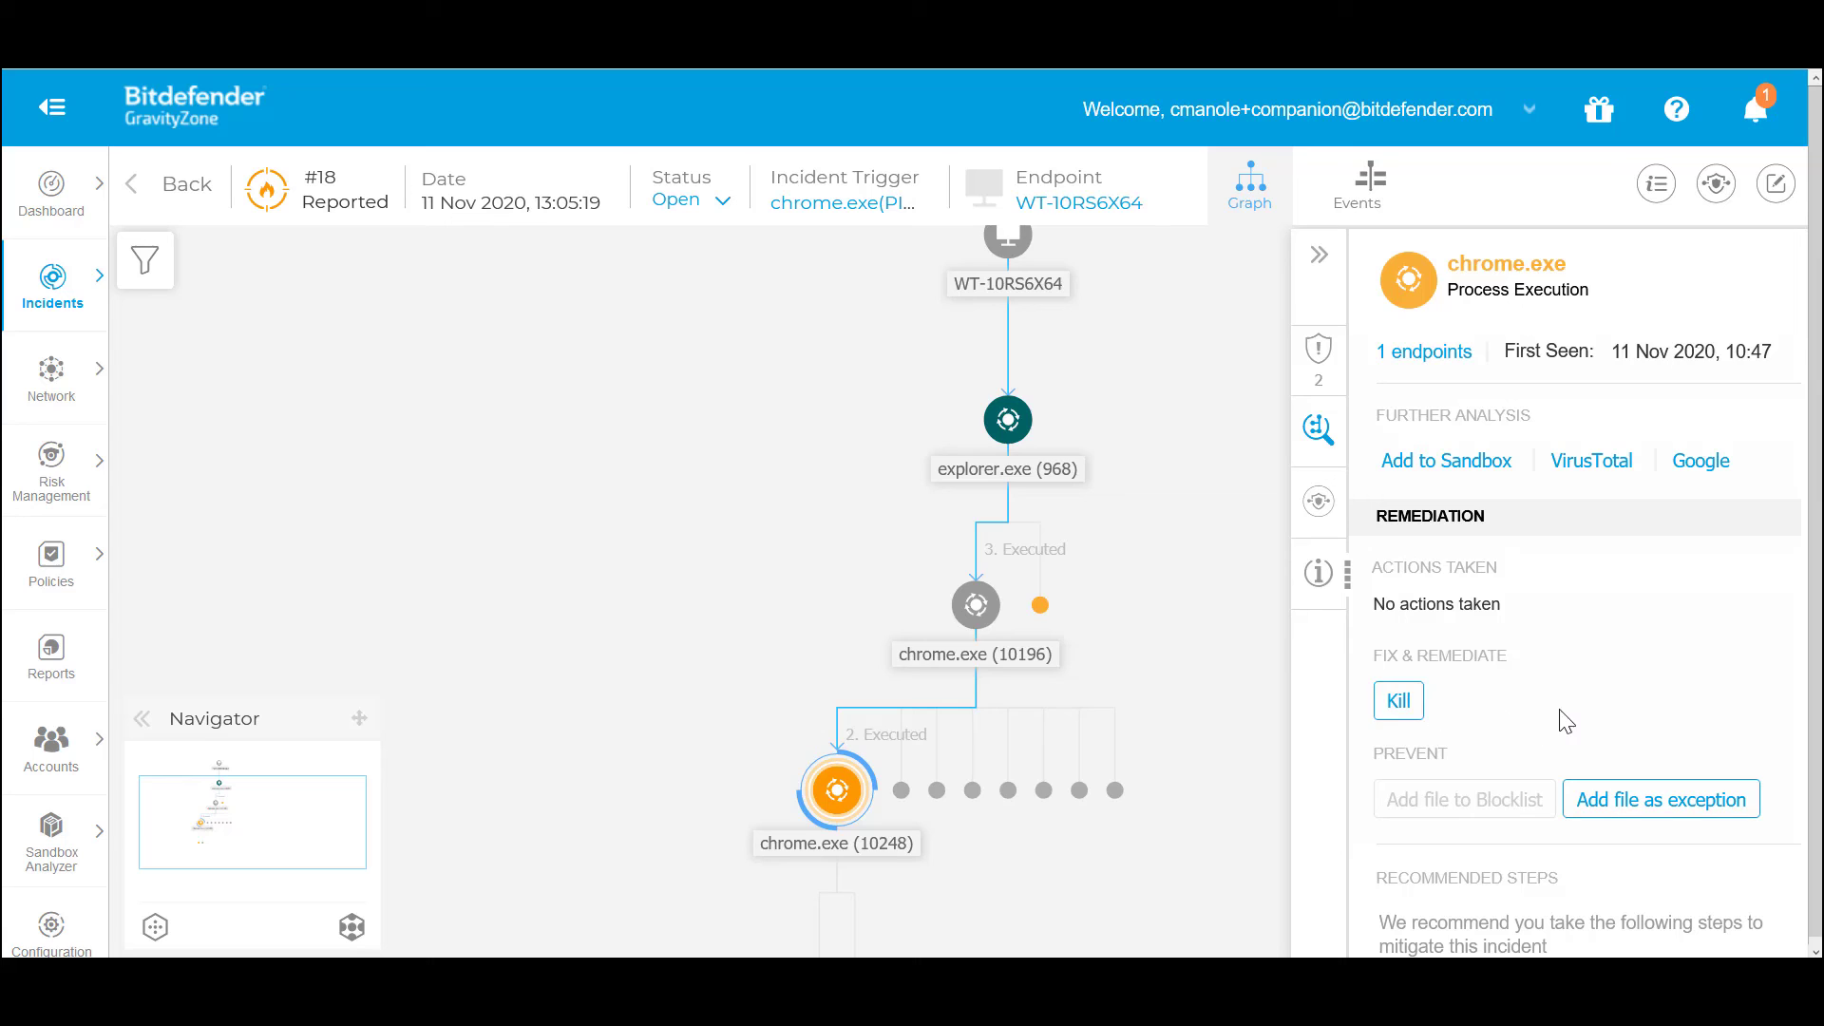
{"action": "scroll", "coordinate": [1605, 722], "scroll_direction": "down", "scroll_amount": 1}
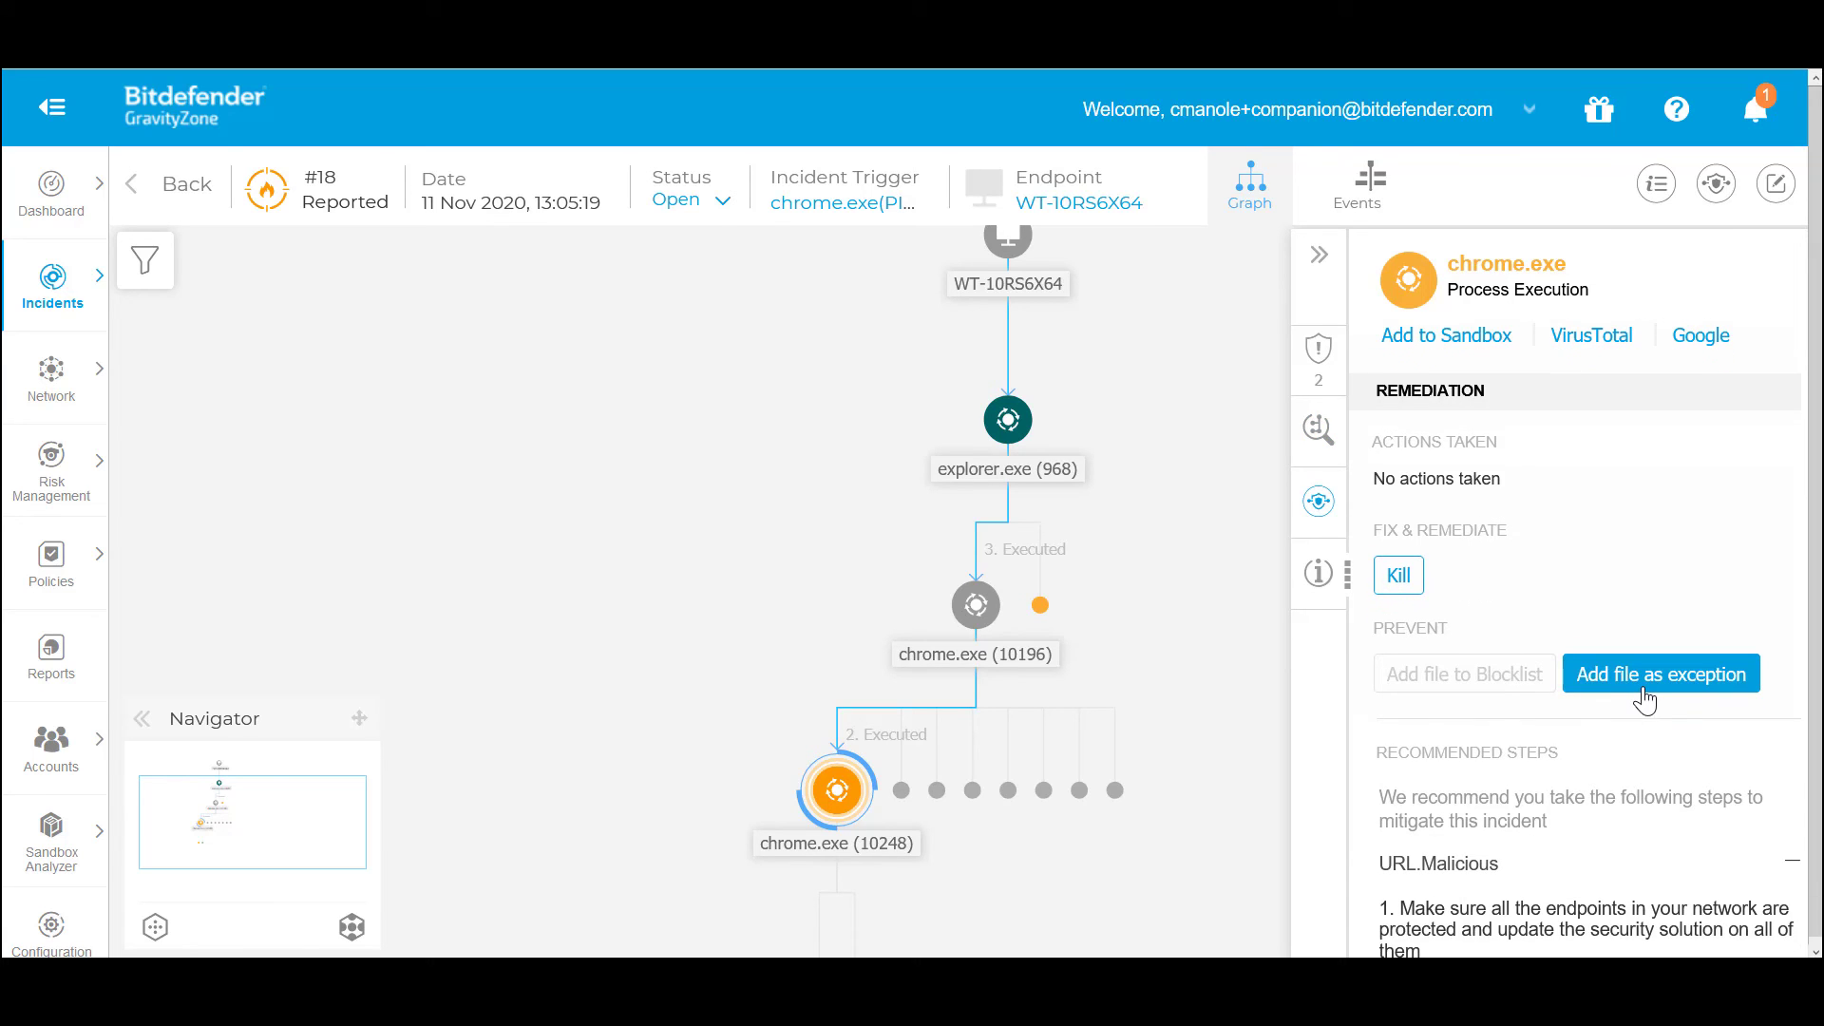
{"action": "scroll", "coordinate": [1644, 700], "scroll_direction": "down", "scroll_amount": 1}
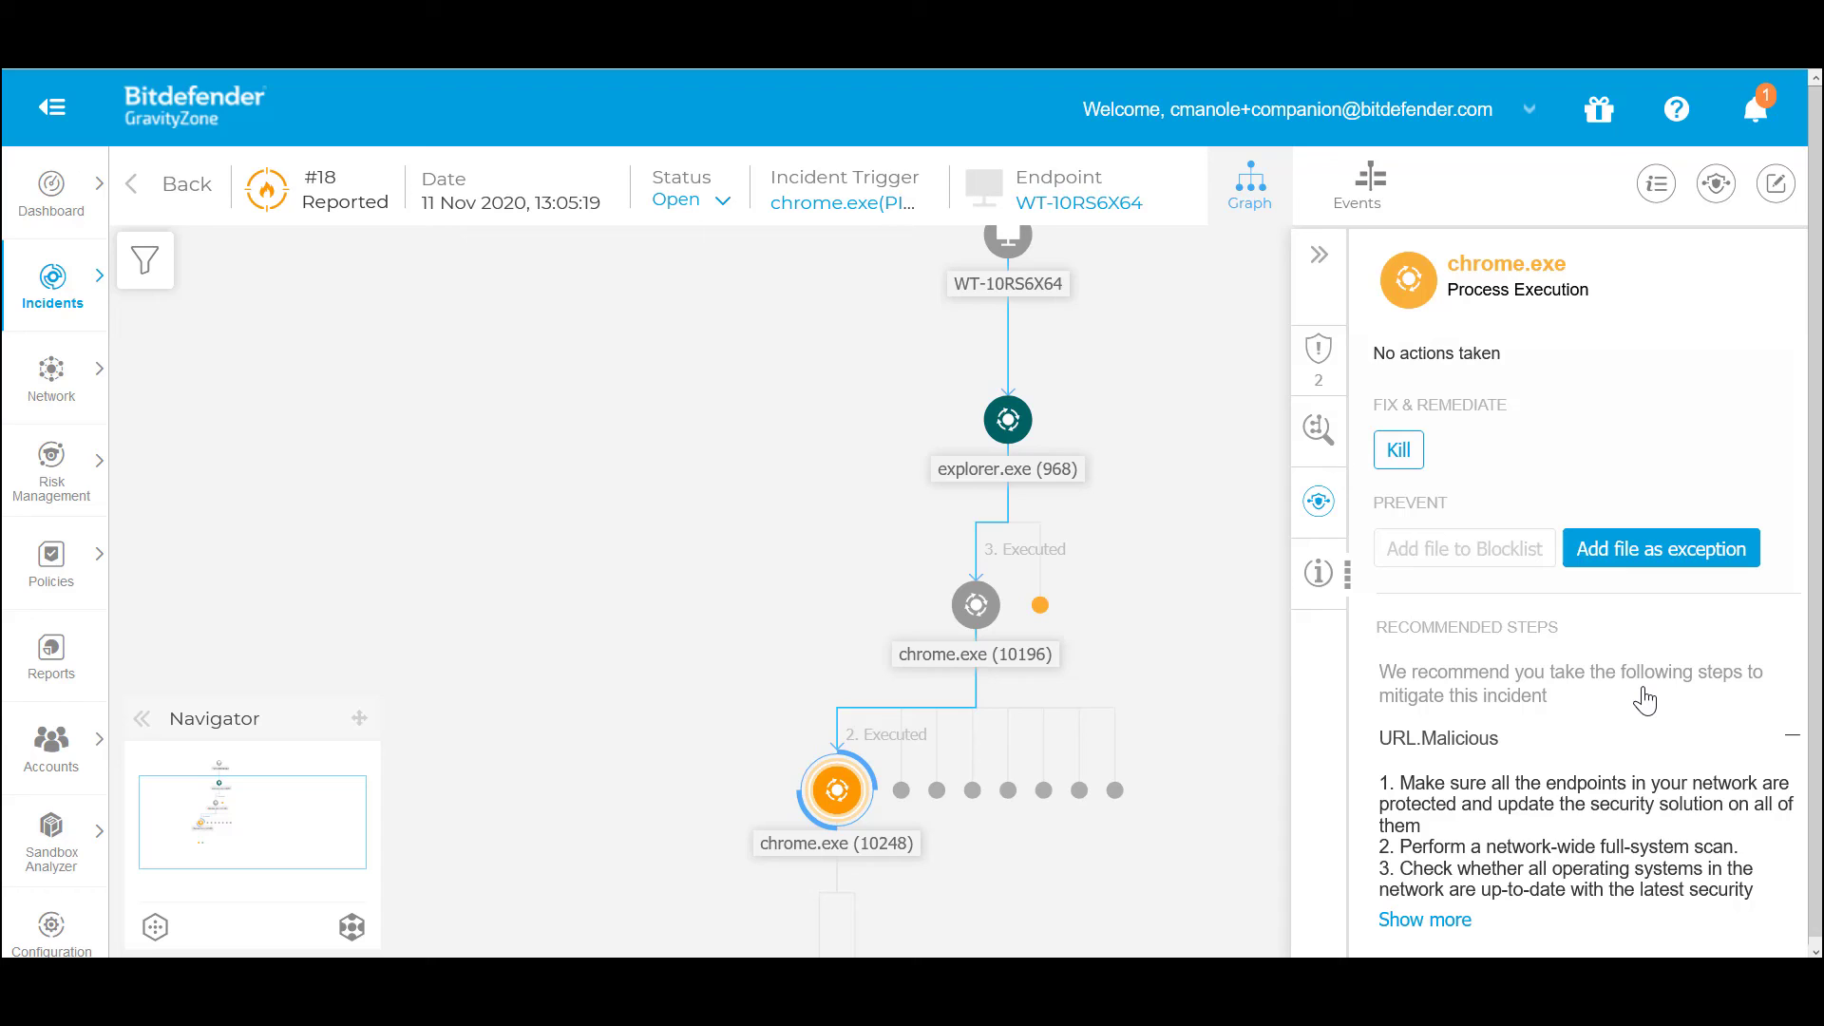
{"action": "scroll", "coordinate": [1644, 701], "scroll_direction": "down", "scroll_amount": 2}
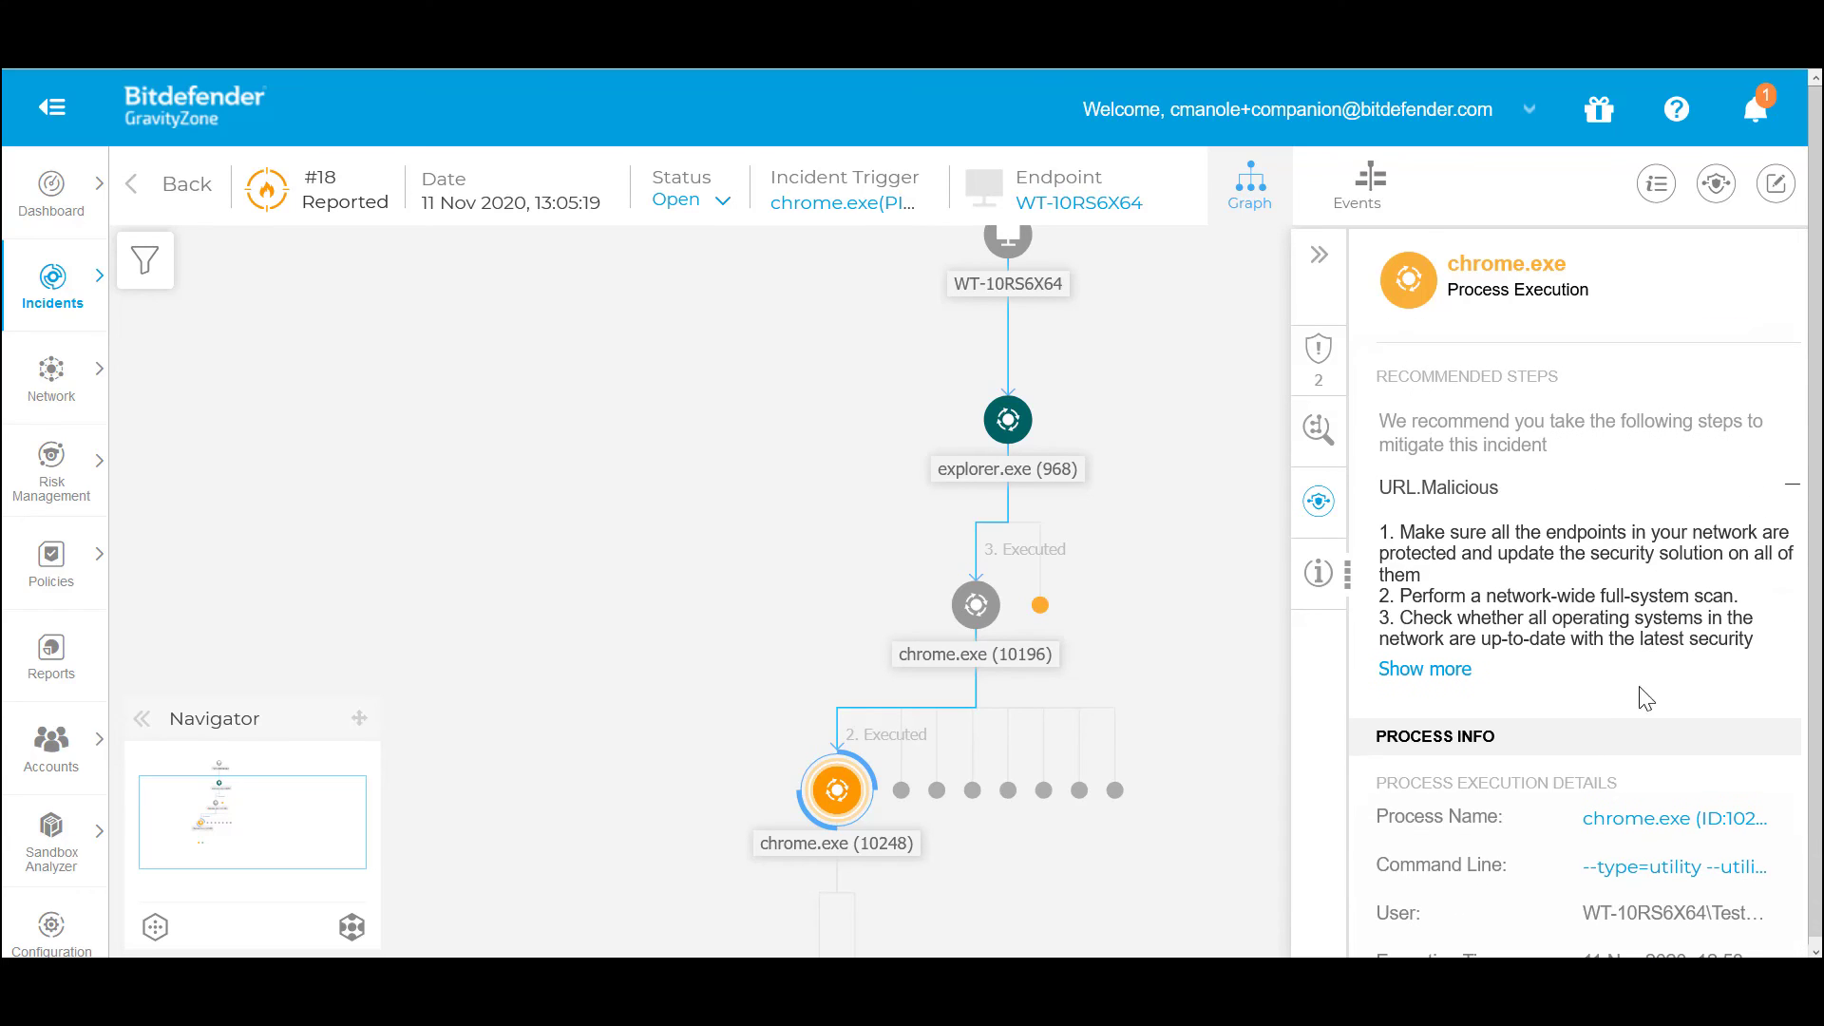
{"action": "left_click", "coordinate": [1453, 673]}
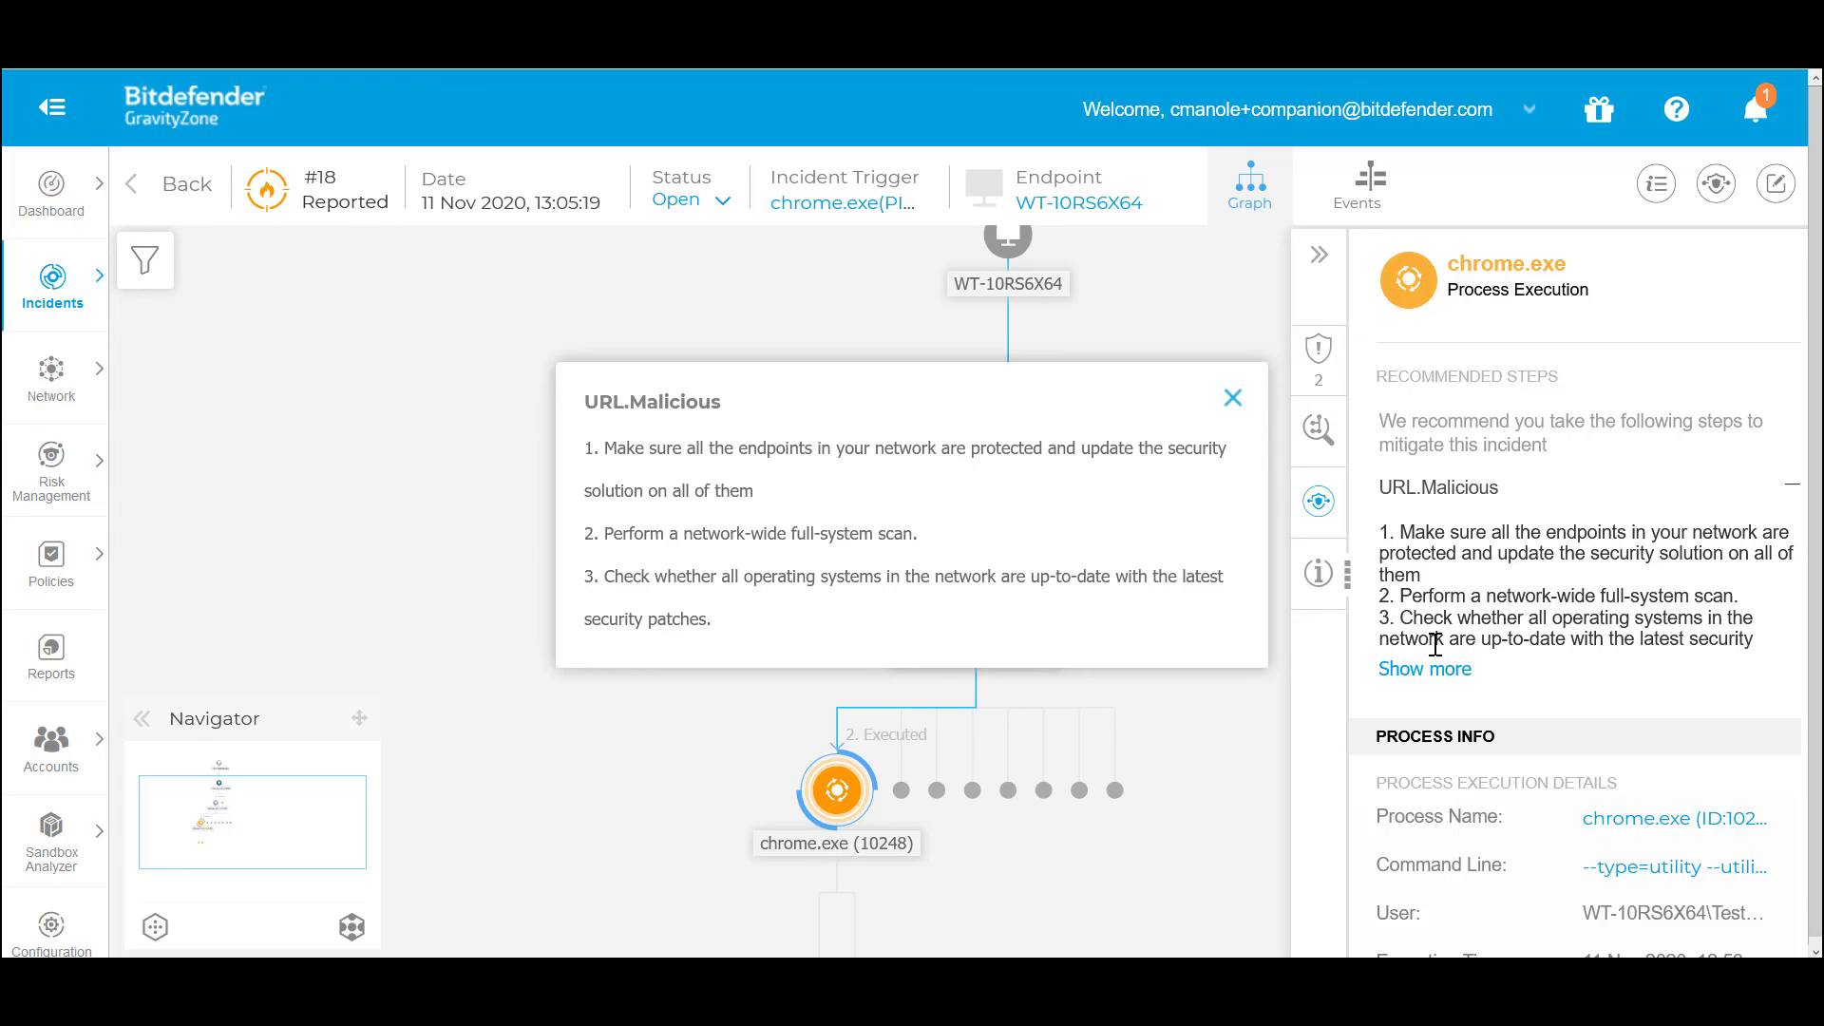
{"action": "left_click", "coordinate": [1233, 399]}
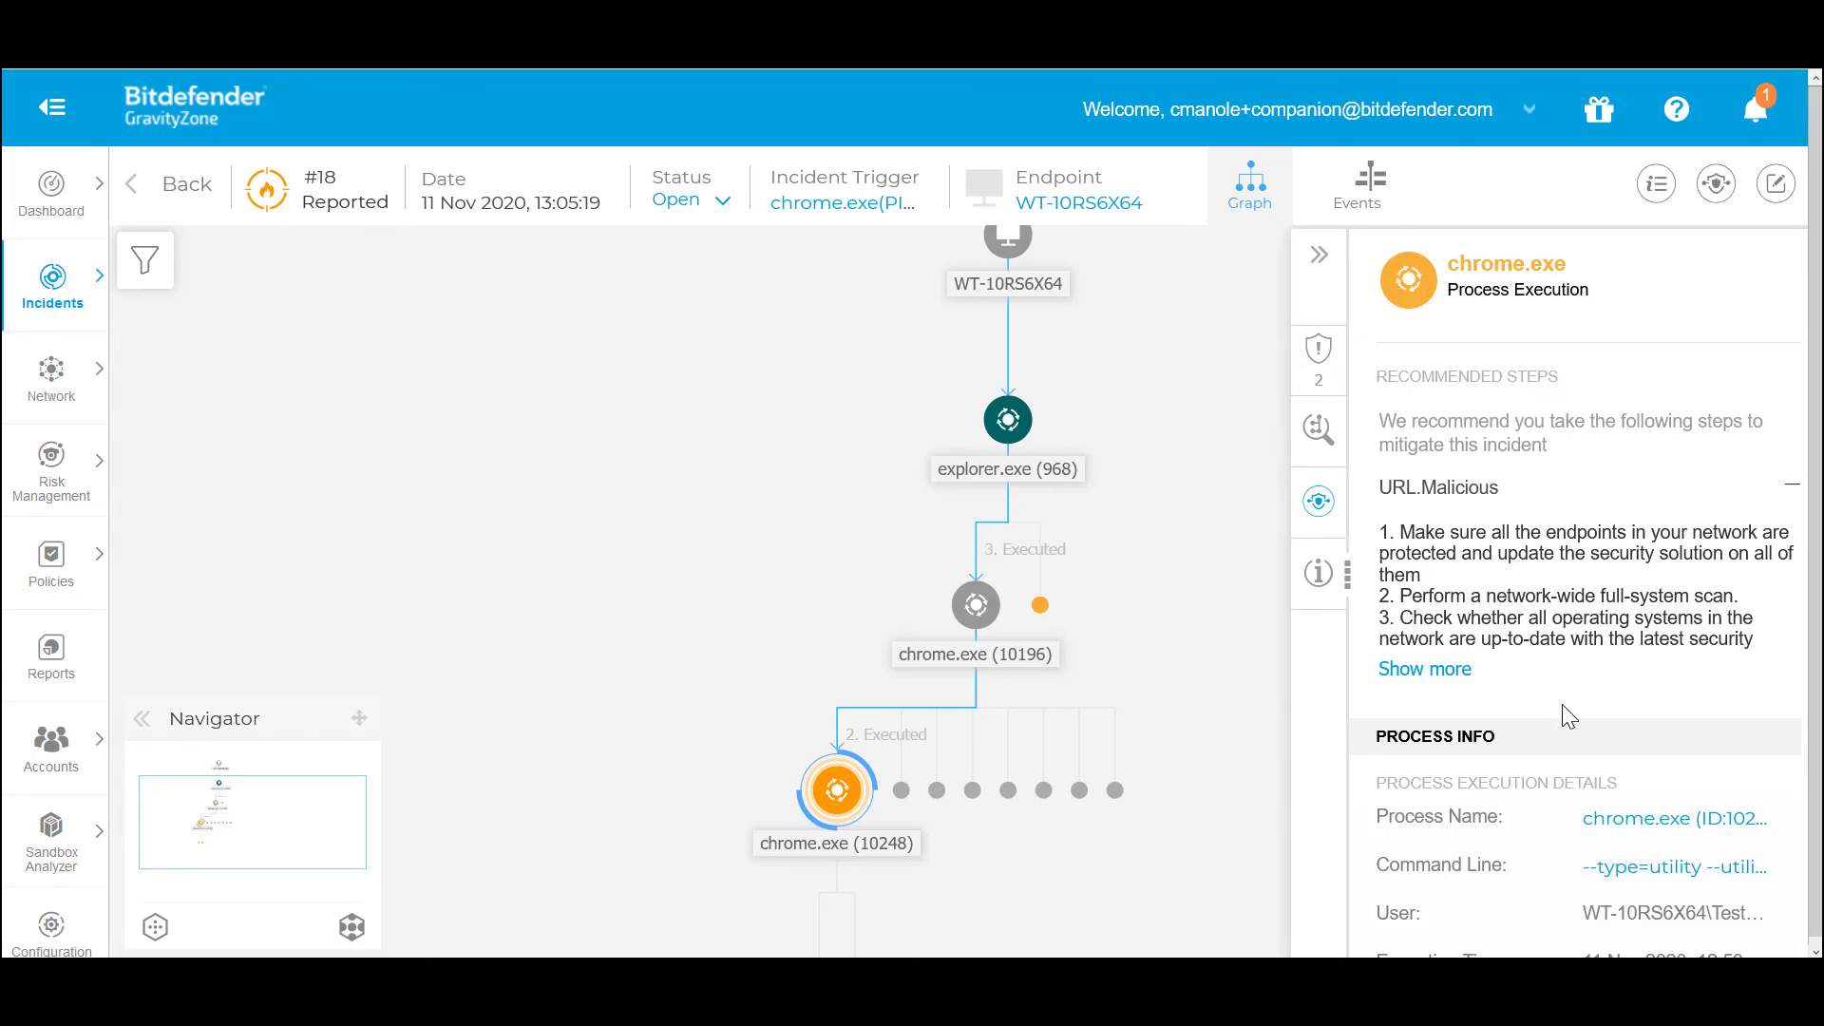
View chrome.exe's full command line, then scroll to its Google LLC signed file info.
{"action": "scroll", "coordinate": [1563, 709], "scroll_direction": "down", "scroll_amount": 2}
{"action": "scroll", "coordinate": [1567, 720], "scroll_direction": "down", "scroll_amount": 1}
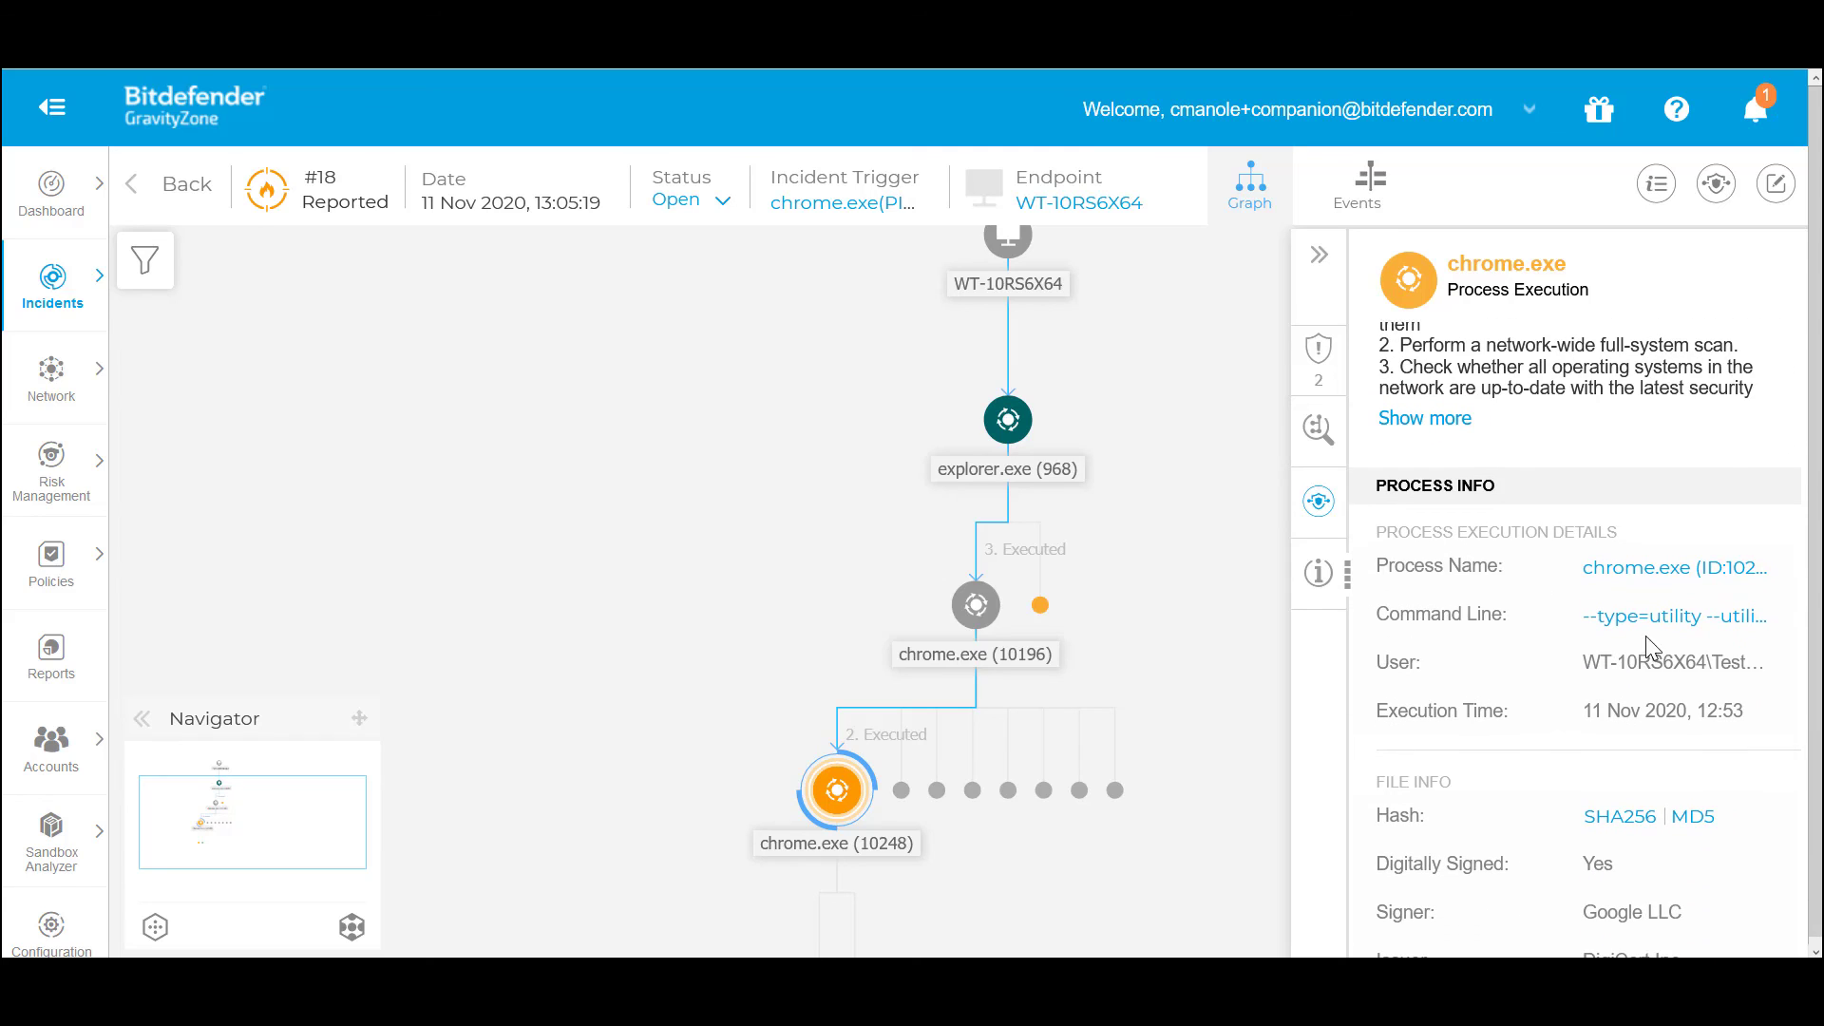
{"action": "left_click", "coordinate": [1655, 618]}
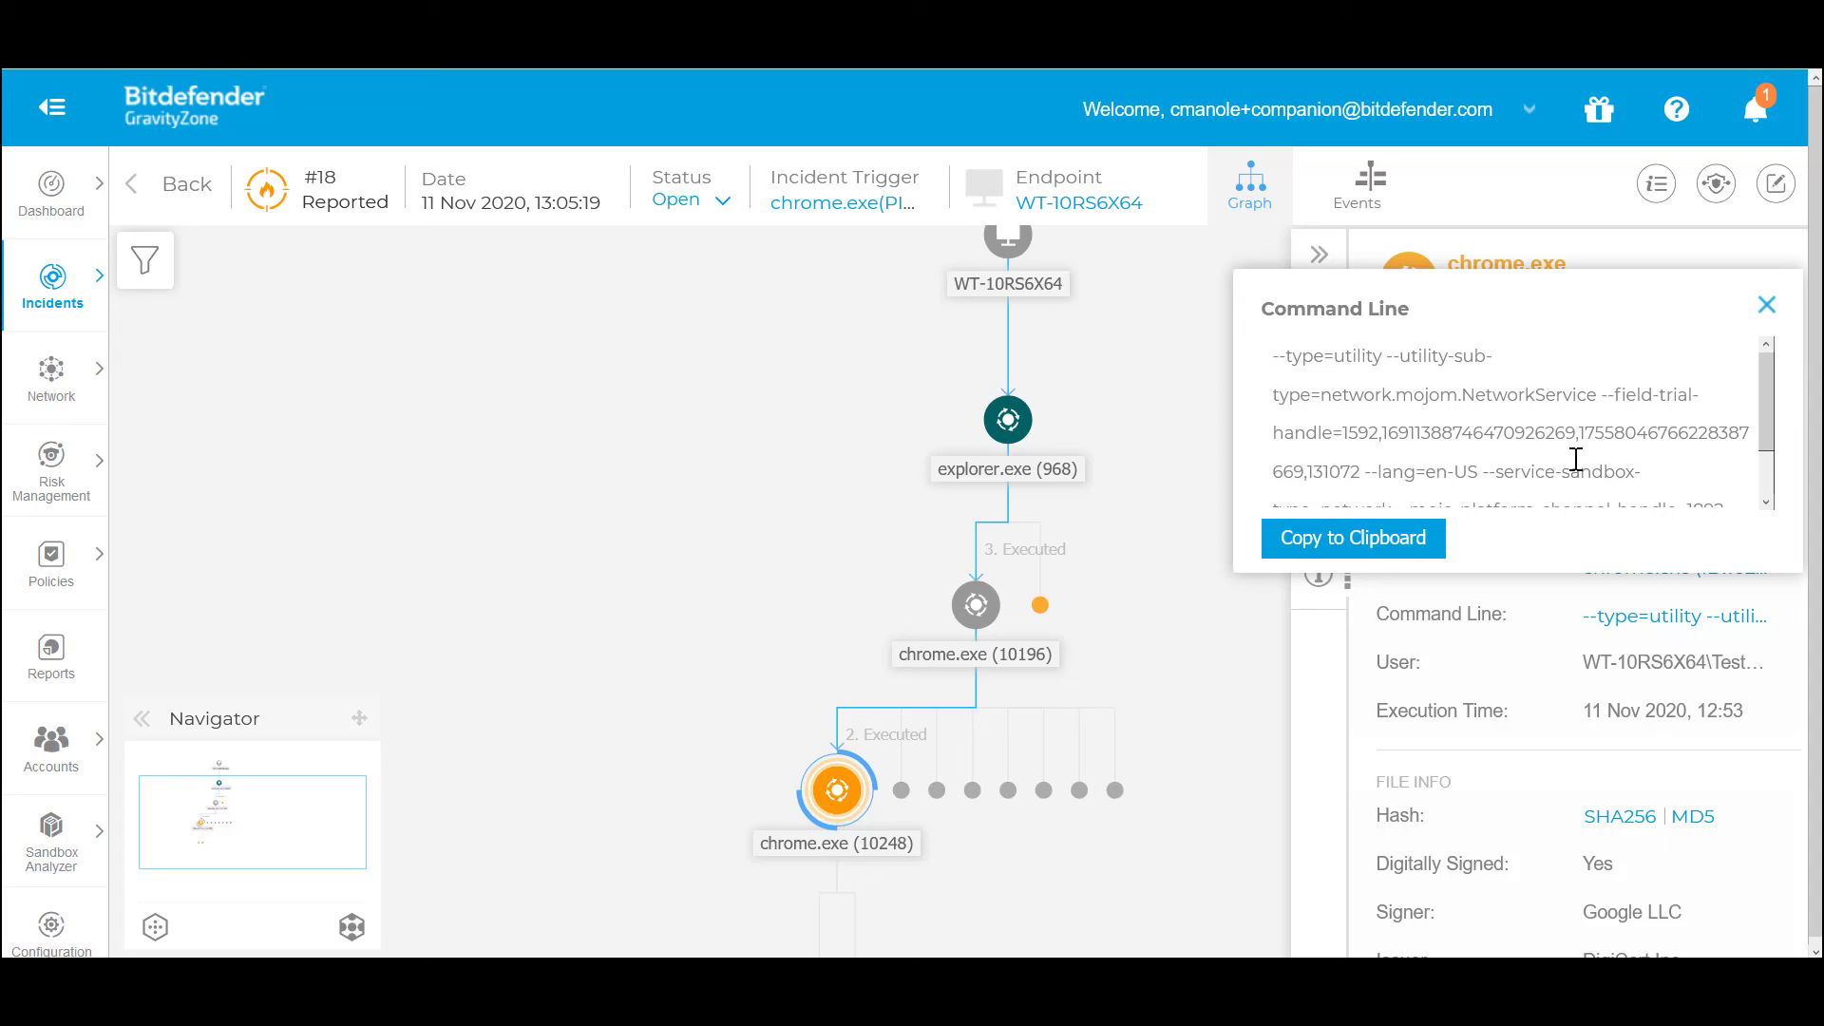
{"action": "scroll", "coordinate": [1575, 459], "scroll_direction": "down", "scroll_amount": 1}
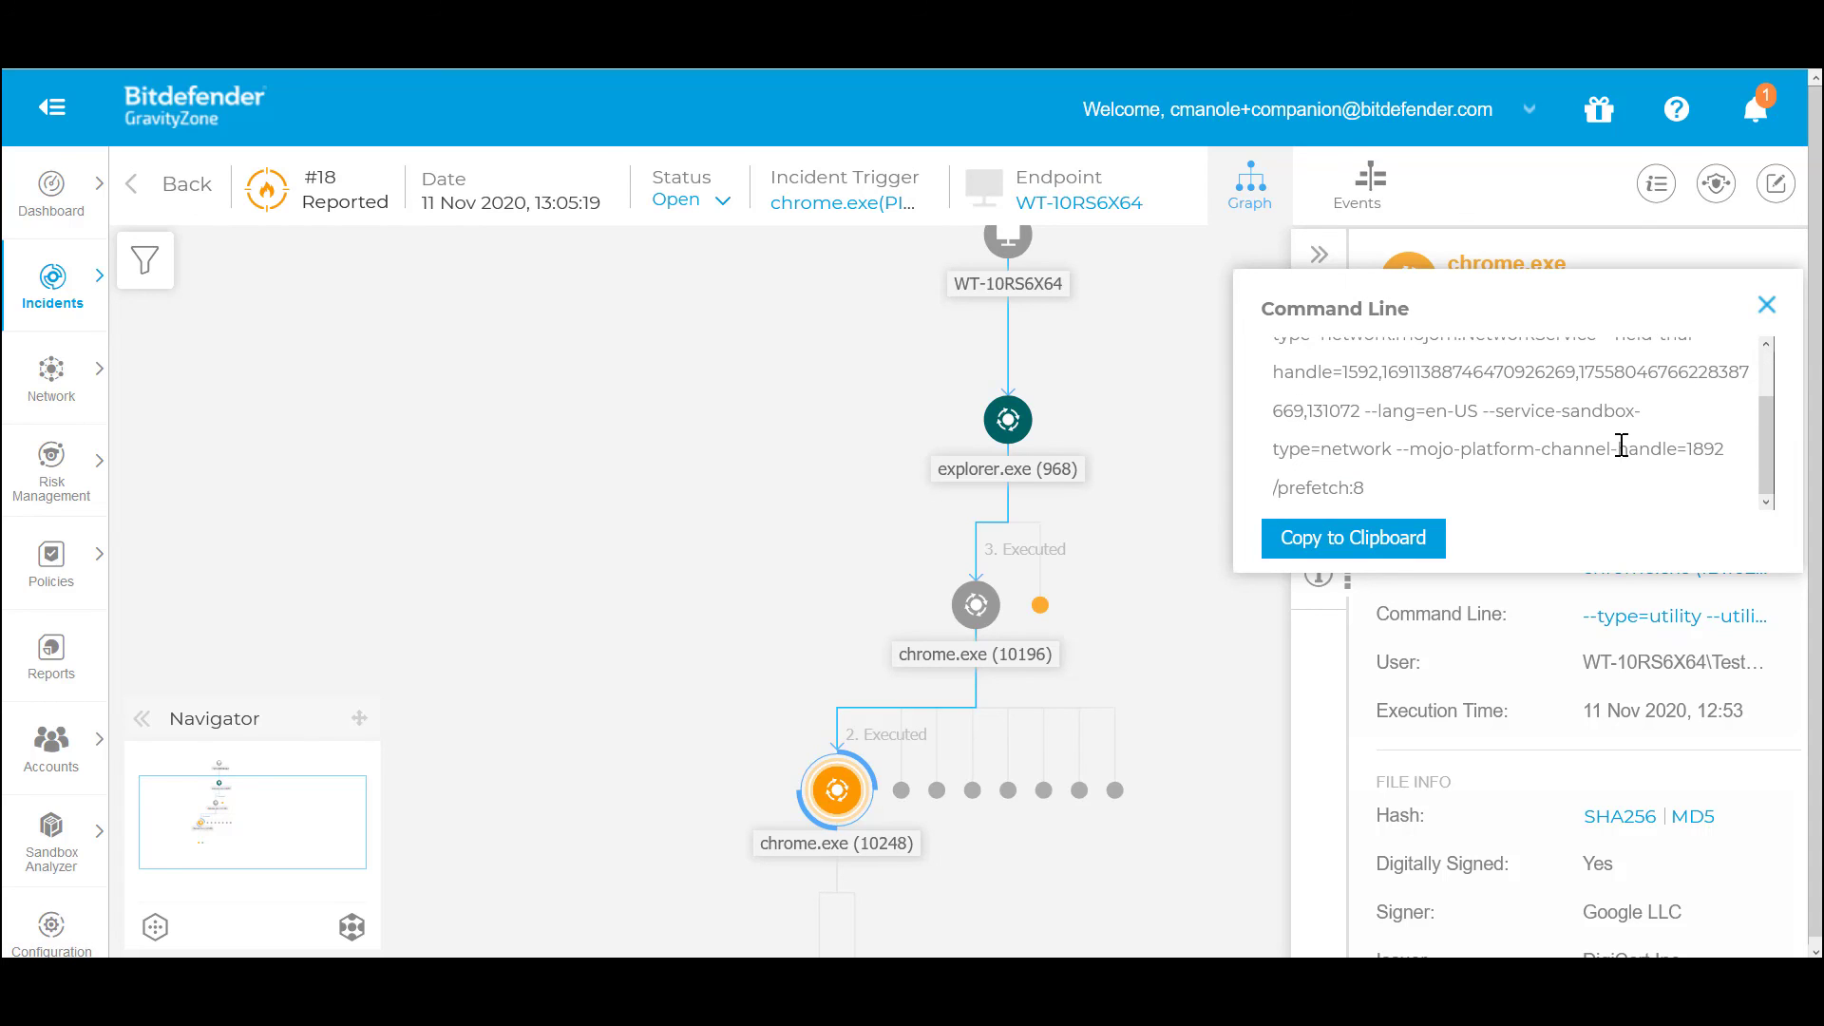
{"action": "left_click", "coordinate": [1765, 304]}
{"action": "scroll", "coordinate": [1598, 736], "scroll_direction": "down", "scroll_amount": 2}
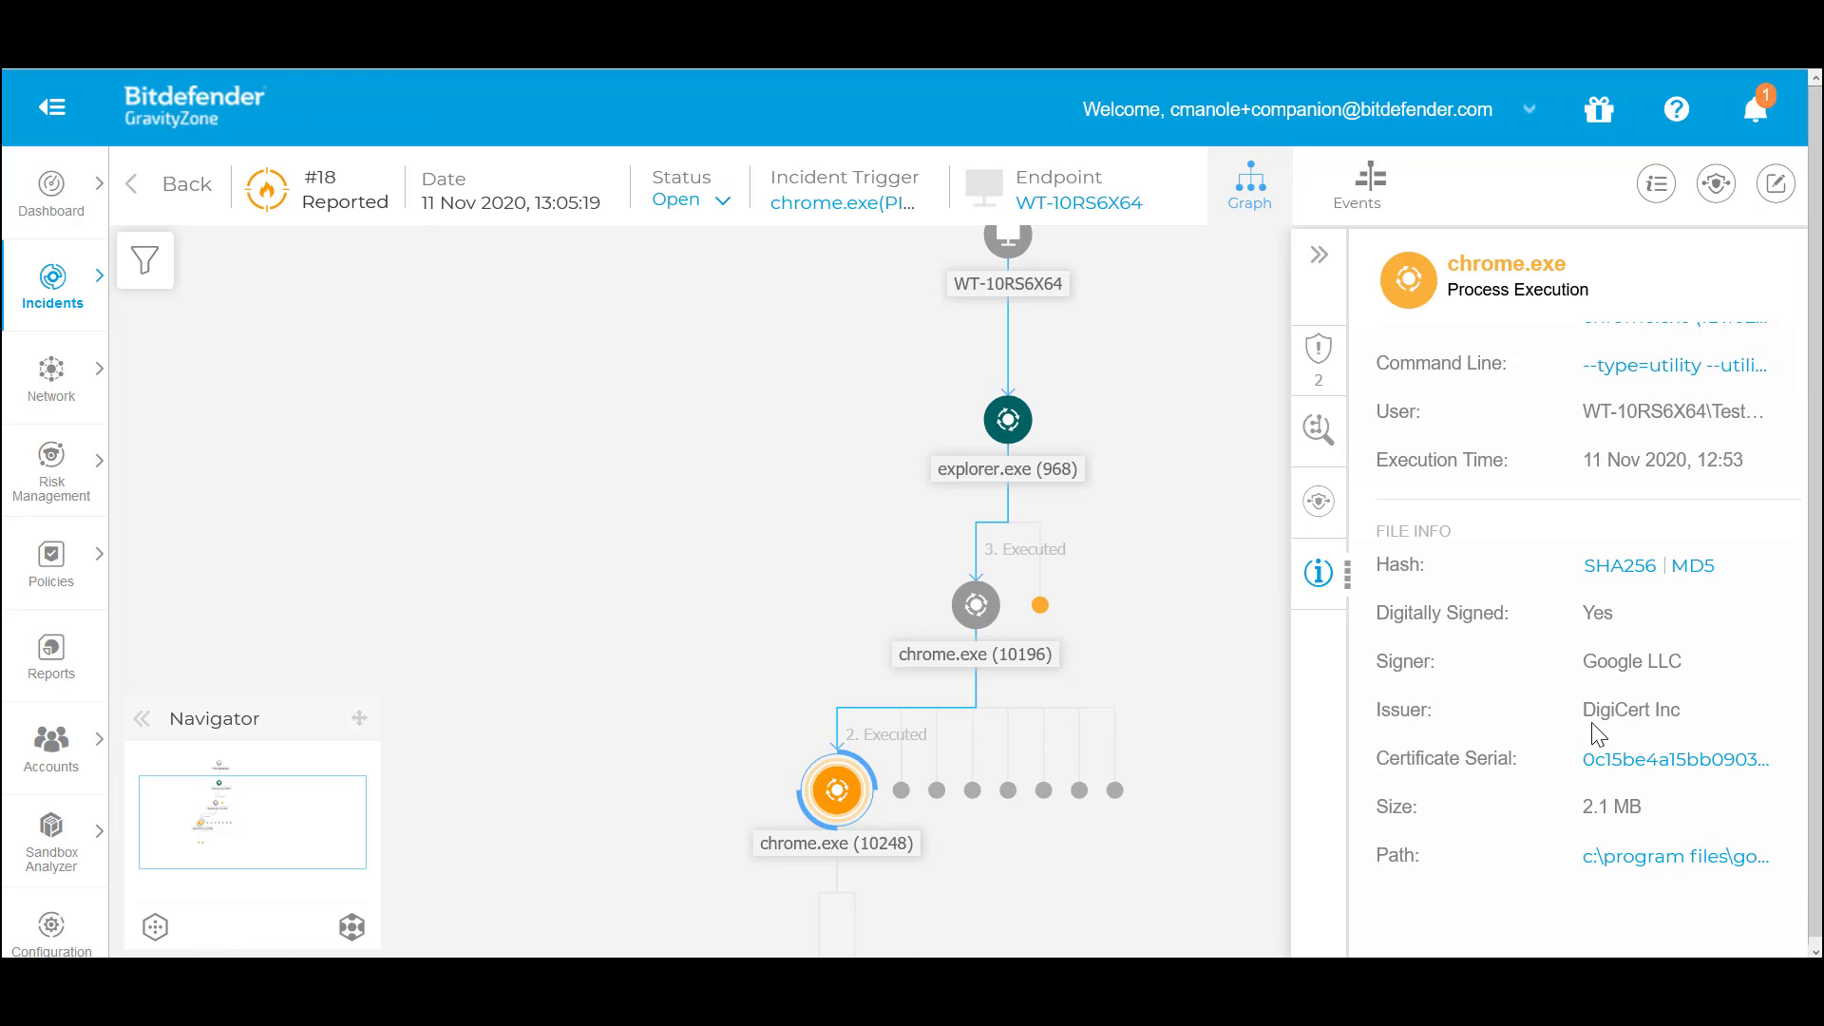
Switch incident #18 to its Events timeline with All, Alerts and System events.
{"action": "left_click", "coordinate": [1360, 206]}
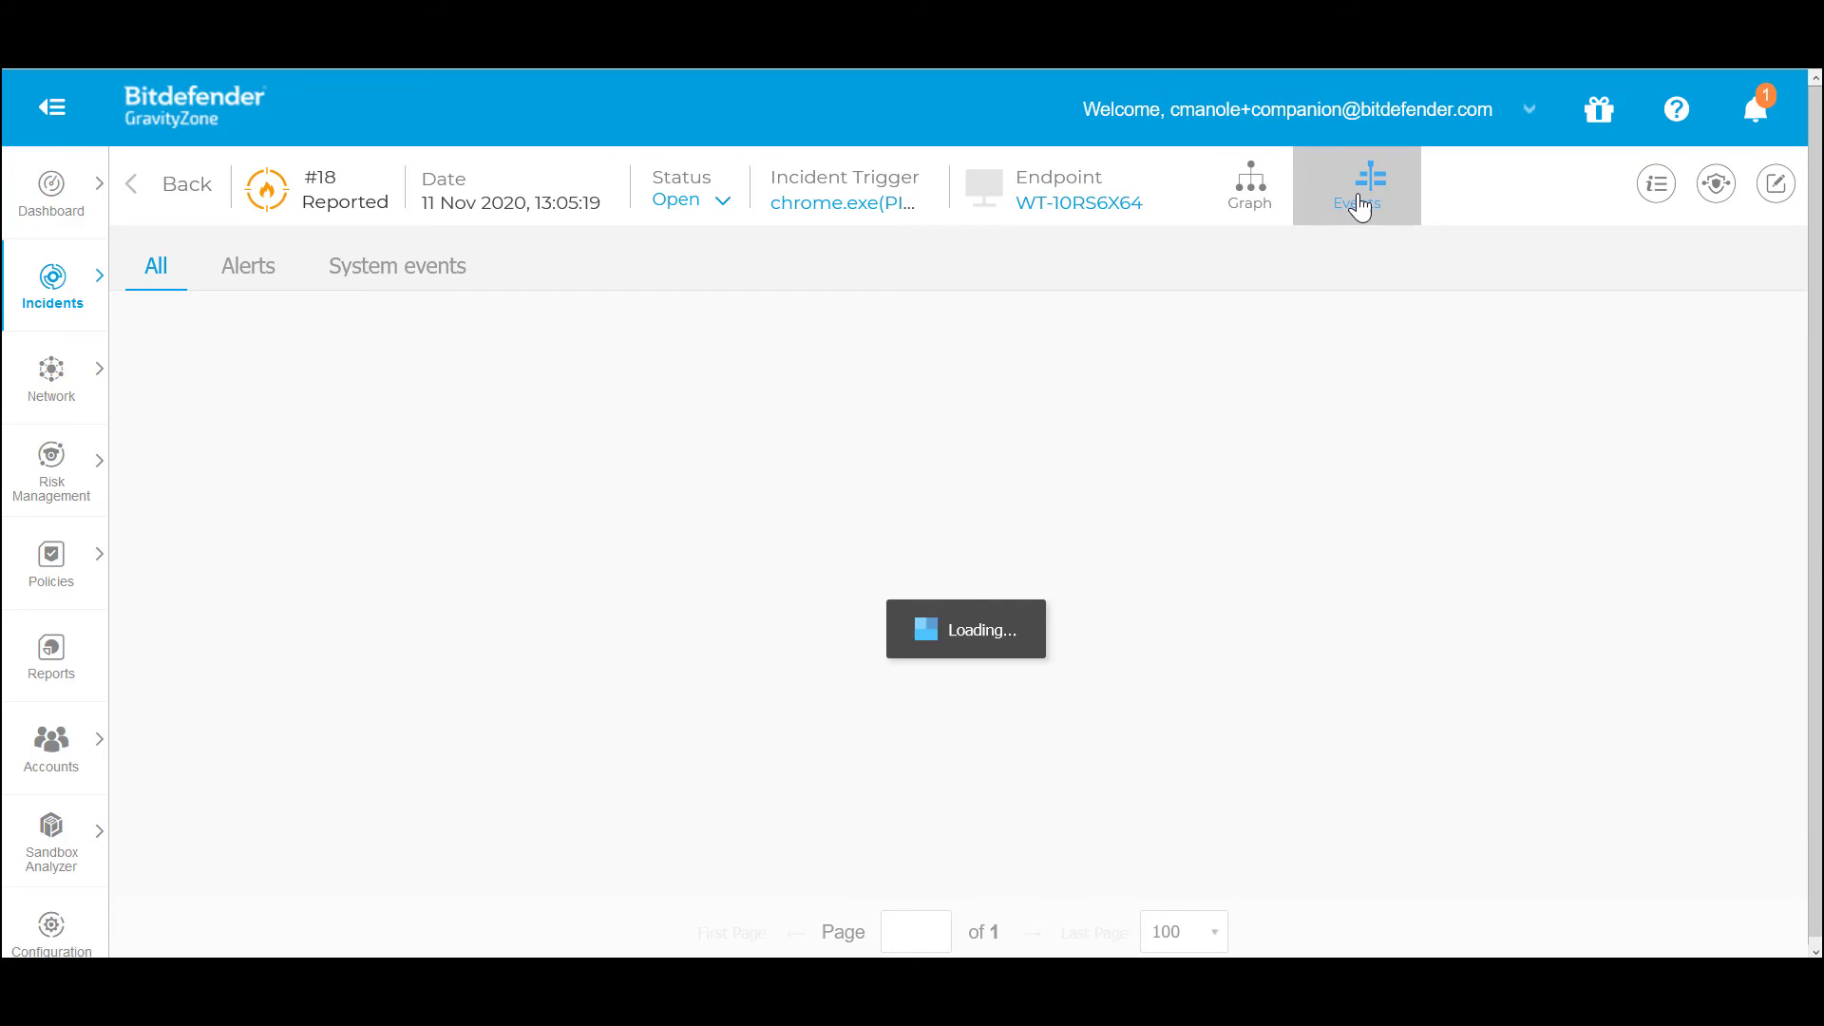